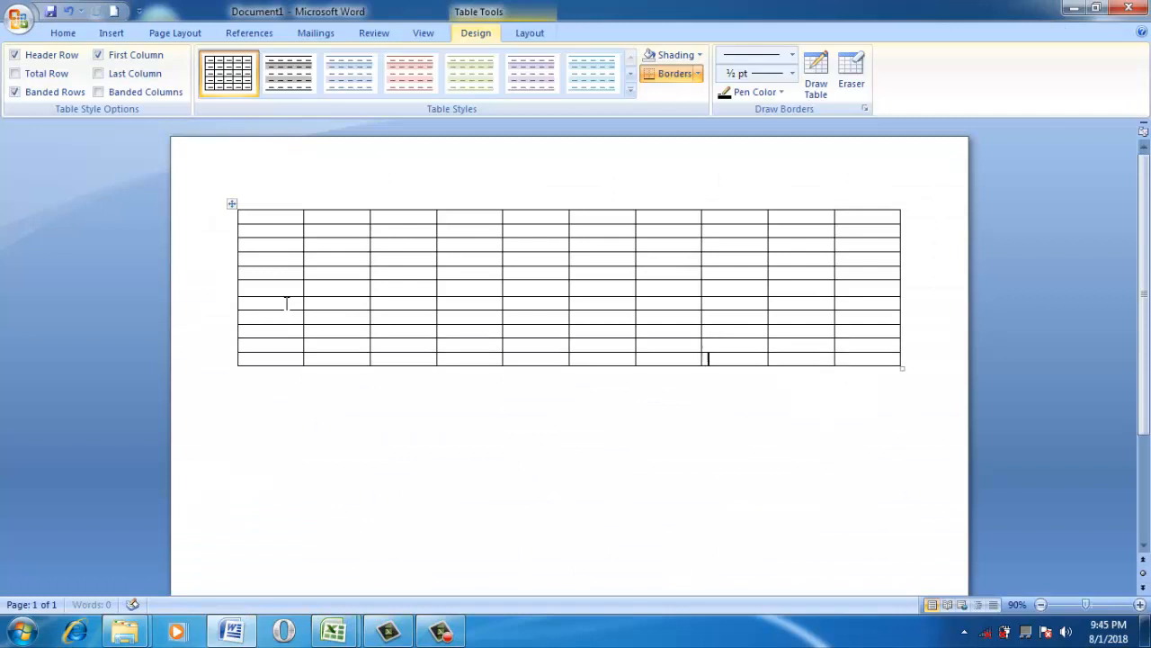
- Extend the ten-column Word table with more blank rows at its end
{"action": "key", "text": "Tab"}
{"action": "key", "text": "Tab"}
{"action": "key", "text": "Tab"}
{"action": "key", "text": "Tab"}
{"action": "key", "text": "Tab"}
{"action": "key", "text": "Tab"}
{"action": "key", "text": "Tab"}
{"action": "key", "text": "Tab"}
{"action": "key", "text": "Tab"}
{"action": "key", "text": "Tab"}
{"action": "key", "text": "Tab"}
{"action": "key", "text": "Tab"}
{"action": "key", "text": "Tab"}
{"action": "key", "text": "Tab"}
{"action": "key", "text": "Tab"}
{"action": "key", "text": "Tab"}
{"action": "key", "text": "Tab"}
{"action": "key", "text": "Tab"}
{"action": "key", "text": "Tab"}
{"action": "key", "text": "Tab"}
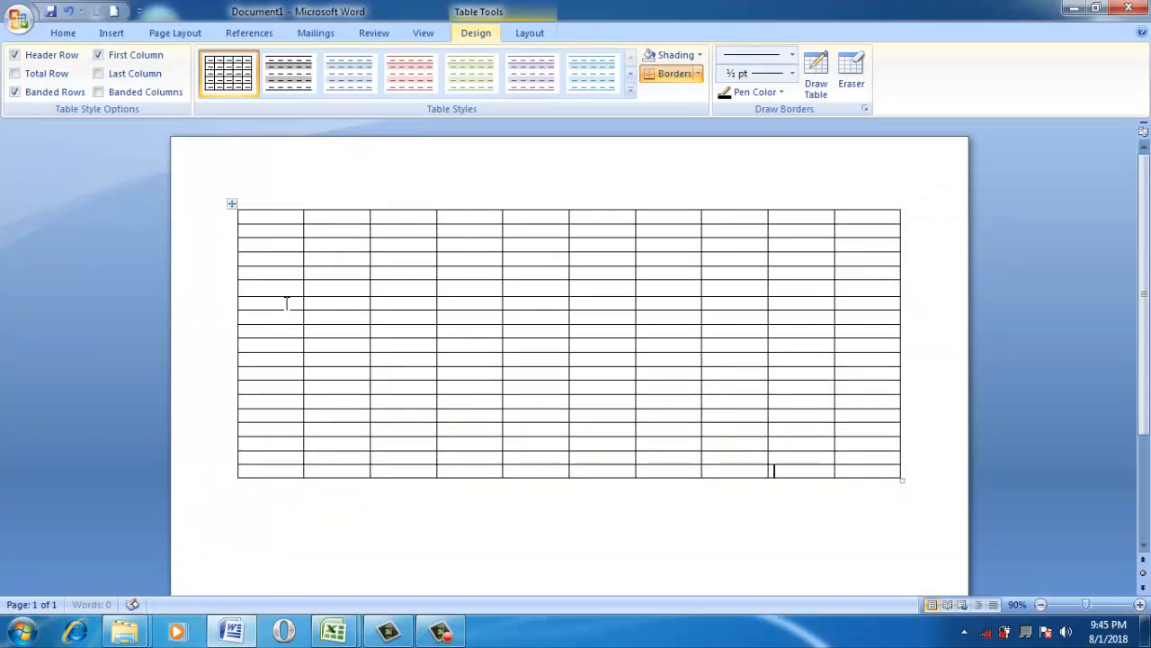
{"action": "key", "text": "Tab"}
{"action": "key", "text": "Tab"}
{"action": "key", "text": "Tab"}
{"action": "key", "text": "Tab"}
{"action": "key", "text": "Tab"}
{"action": "key", "text": "Tab"}
{"action": "key", "text": "Tab"}
{"action": "key", "text": "Tab"}
{"action": "key", "text": "Tab"}
{"action": "key", "text": "Tab"}
{"action": "key", "text": "Tab"}
{"action": "key", "text": "Tab"}
{"action": "key", "text": "Tab"}
{"action": "key", "text": "Tab"}
{"action": "key", "text": "Tab"}
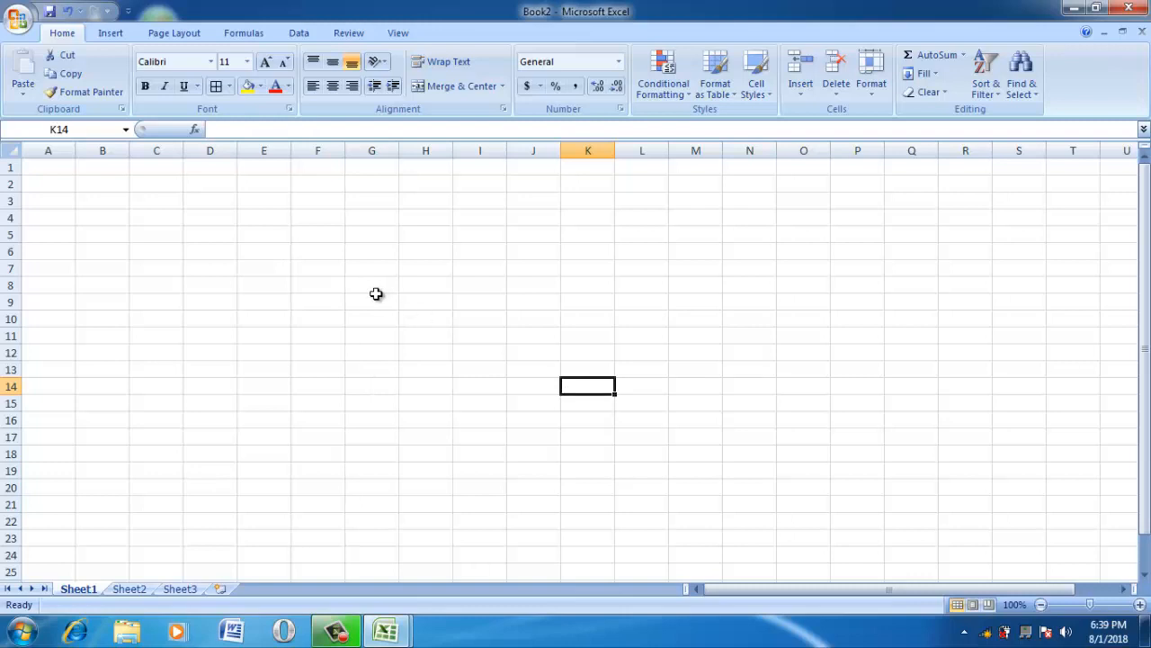
- In the blank Excel workbook, highlight column D and row 4 to examine how columns and rows are laid out
{"action": "left_click", "coordinate": [214, 149]}
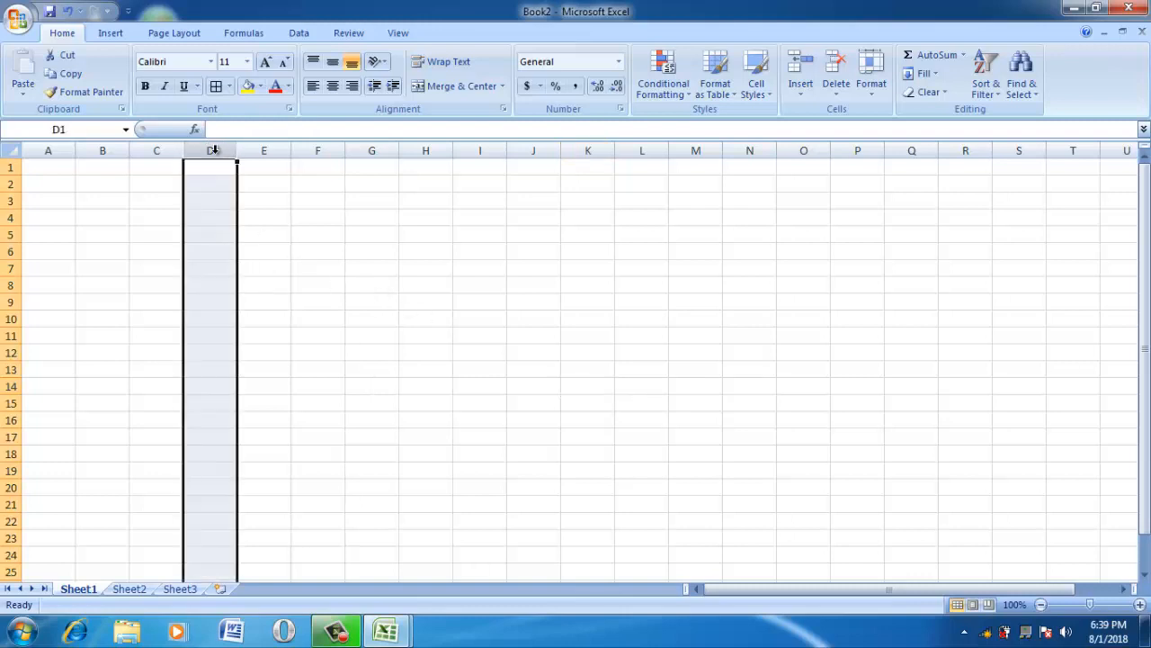
{"action": "left_click", "coordinate": [10, 218]}
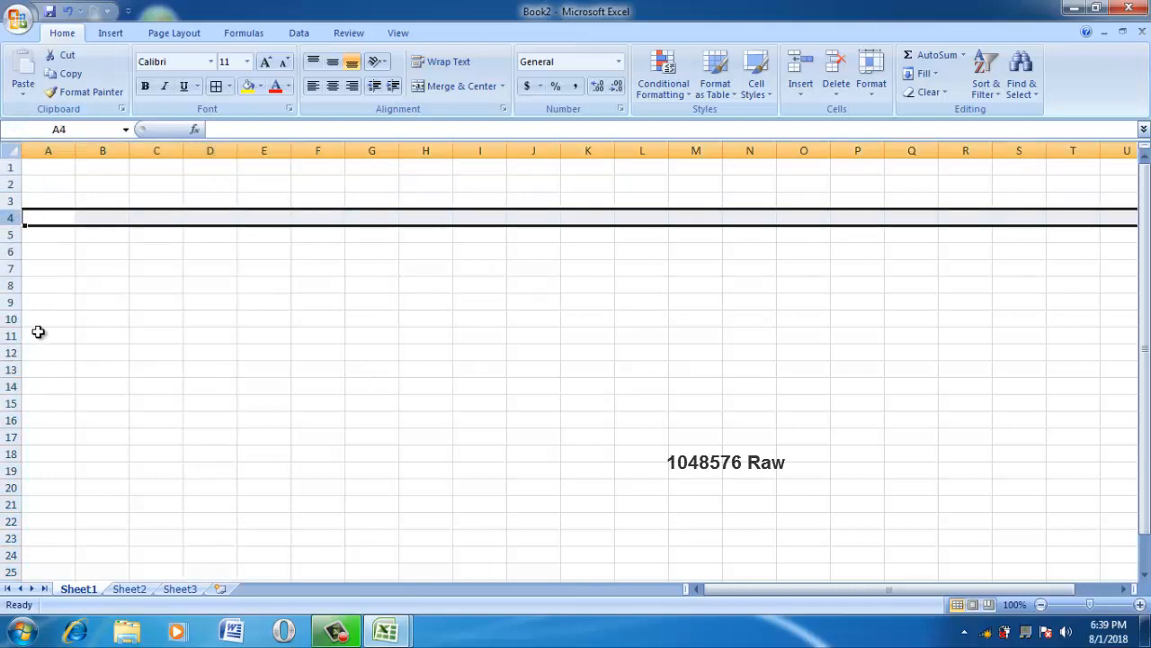
{"action": "left_click", "coordinate": [223, 149]}
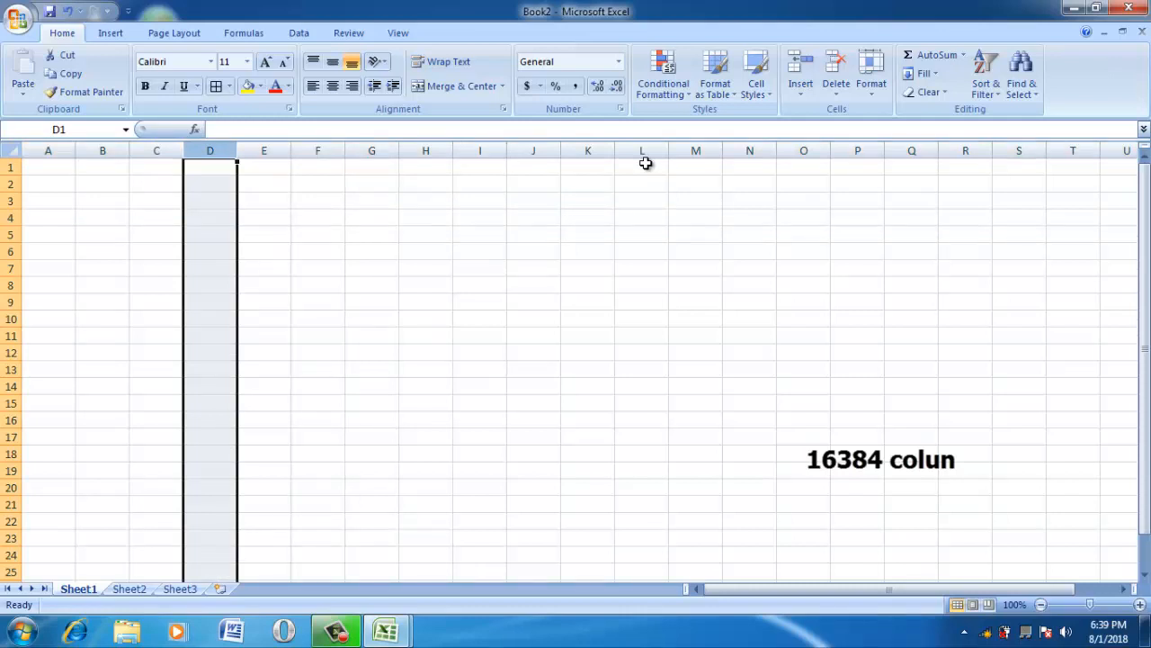
{"action": "left_click", "coordinate": [221, 271]}
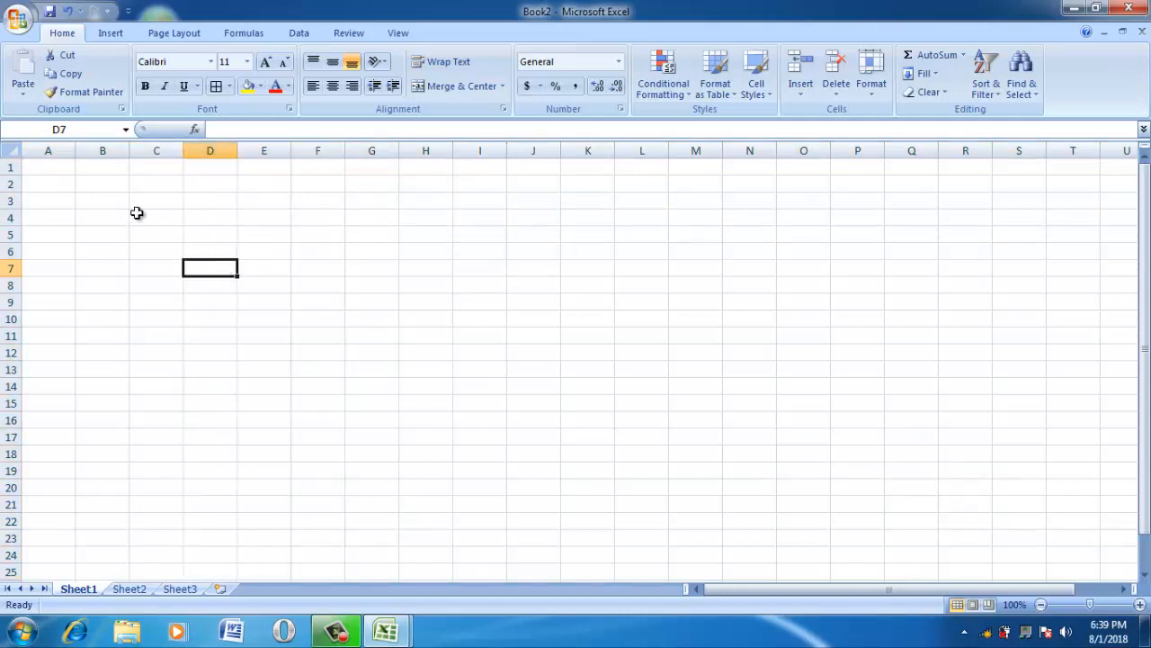
{"action": "left_click", "coordinate": [38, 184]}
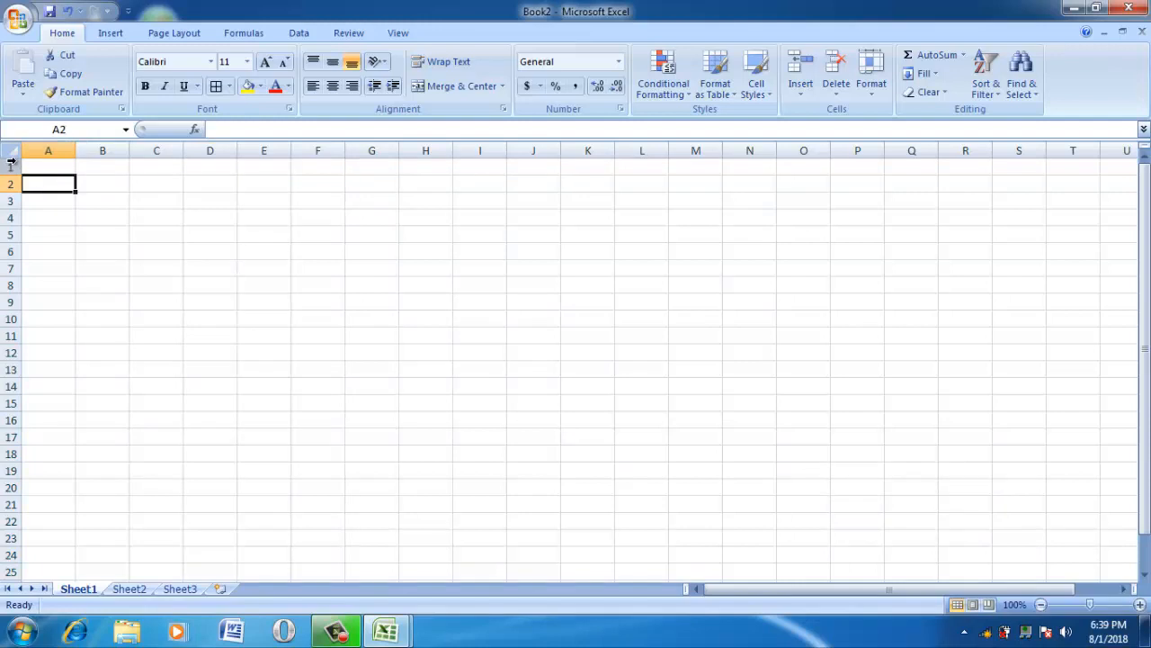
- Highlight the entire worksheet, and single out column C and row 2 to examine the grid
{"action": "left_click", "coordinate": [12, 153]}
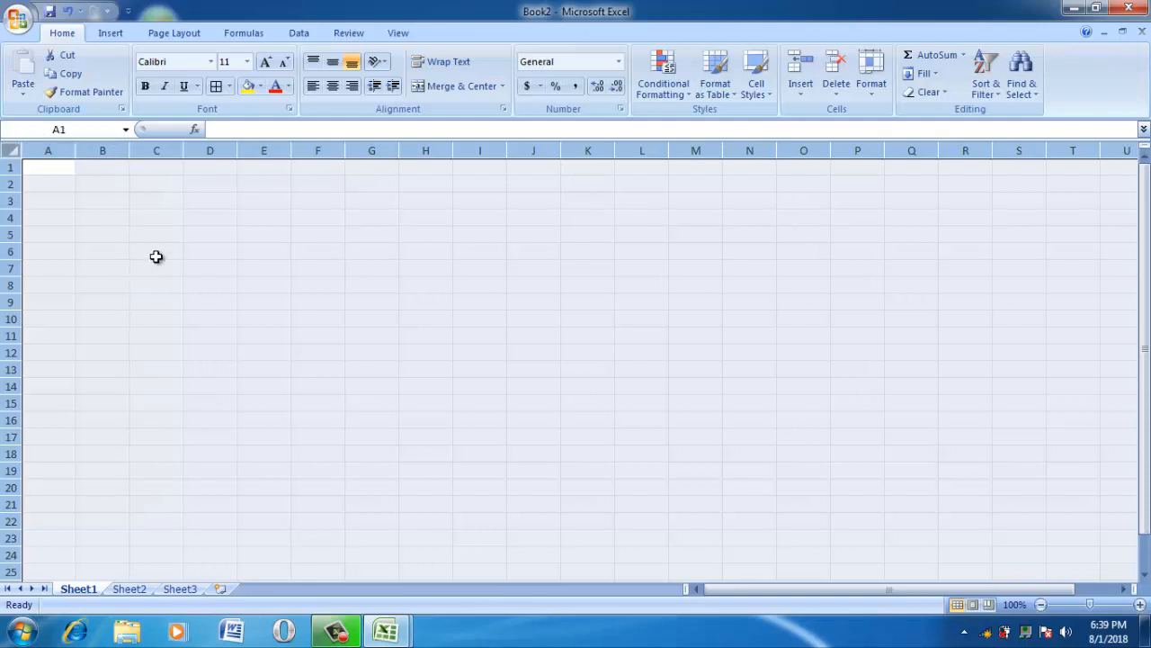
{"action": "left_click", "coordinate": [167, 183]}
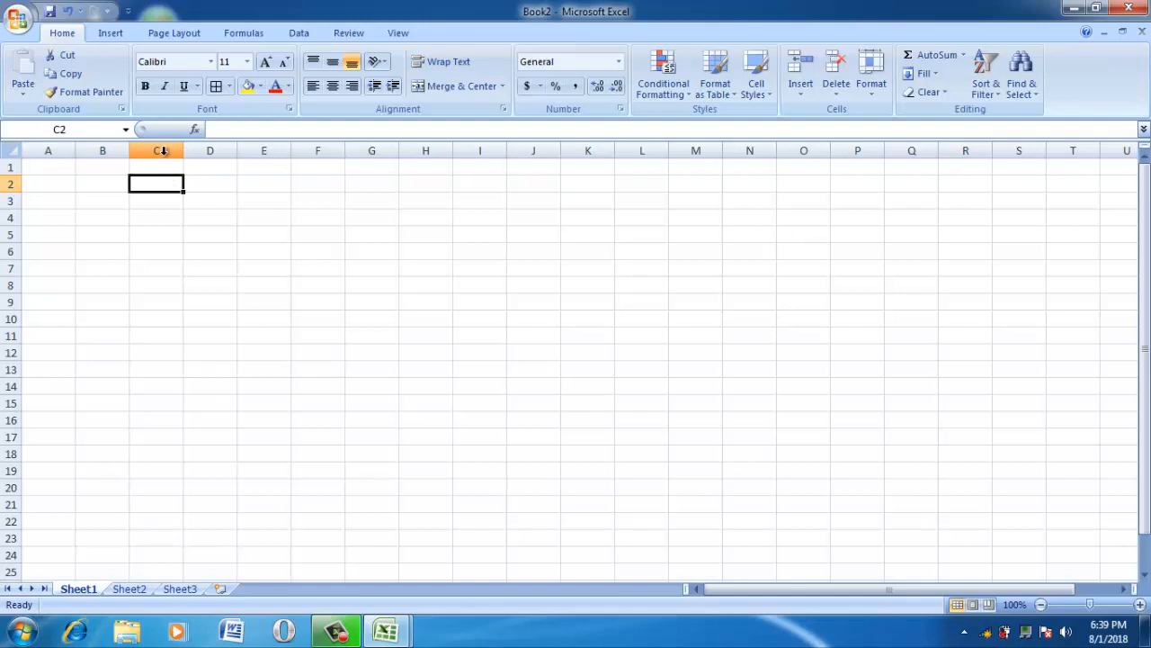
{"action": "left_click", "coordinate": [163, 150]}
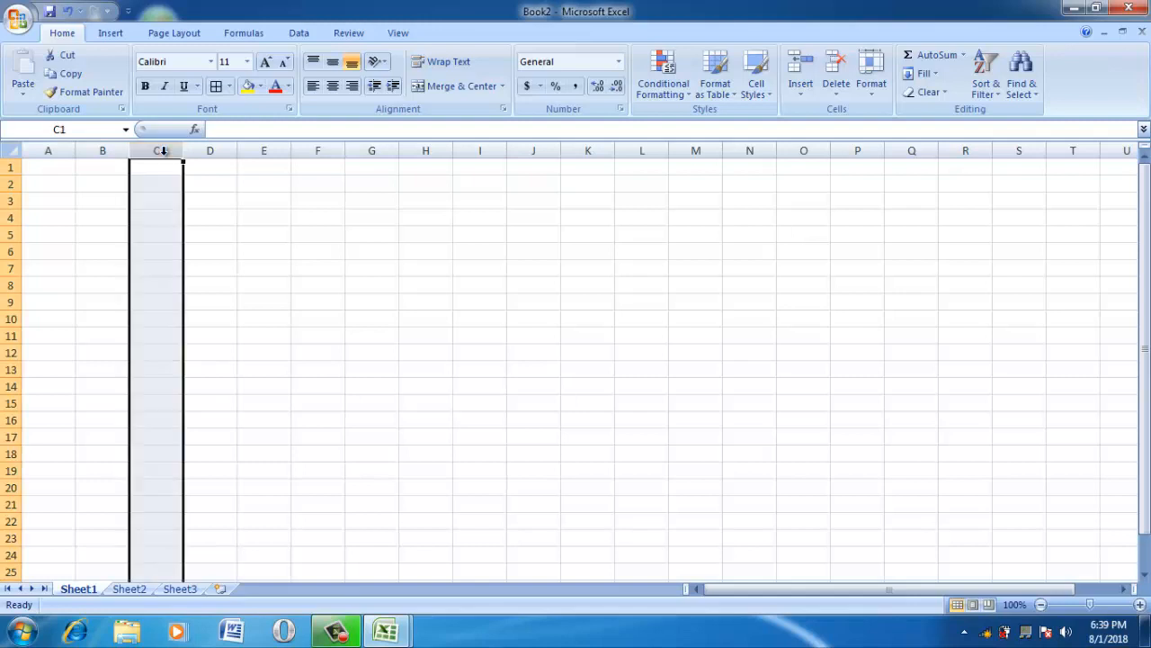
{"action": "left_click", "coordinate": [7, 184]}
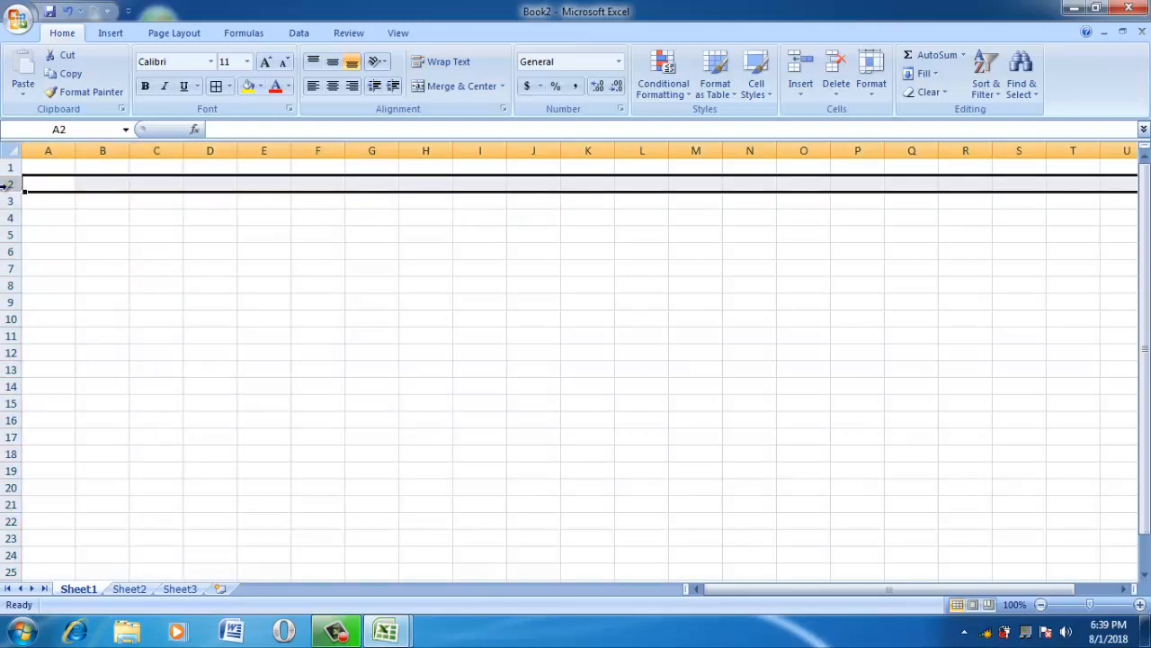
{"action": "left_click", "coordinate": [64, 201]}
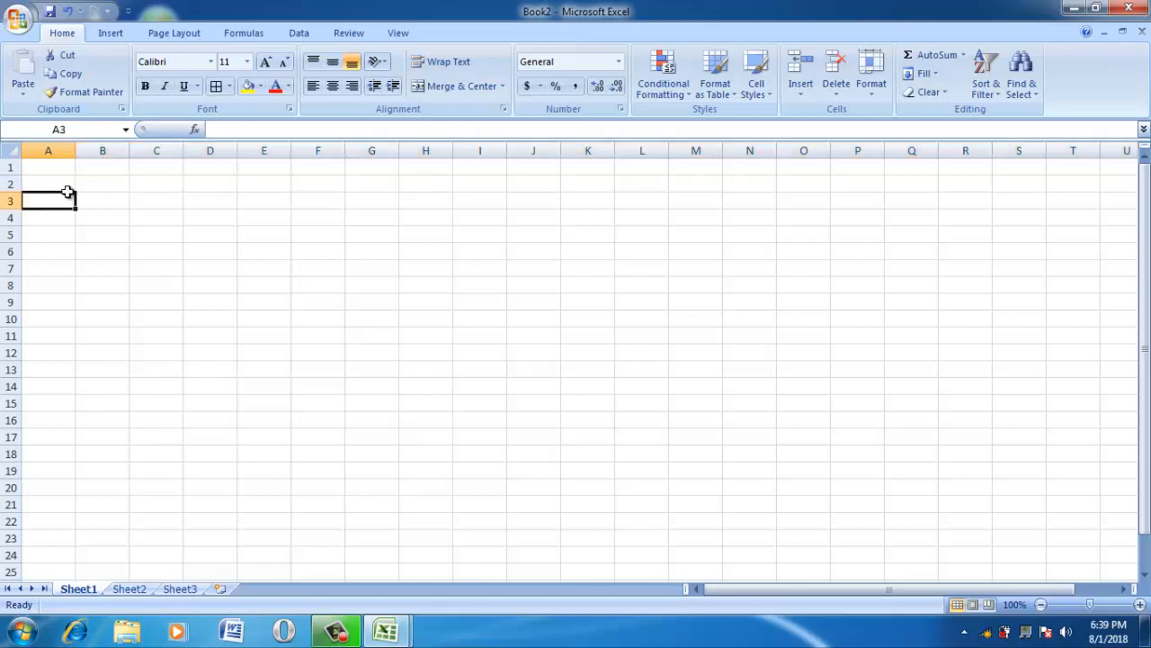
- Narrow columns A through AA to one uniform column width between 2 and 3
{"action": "left_click", "coordinate": [50, 151]}
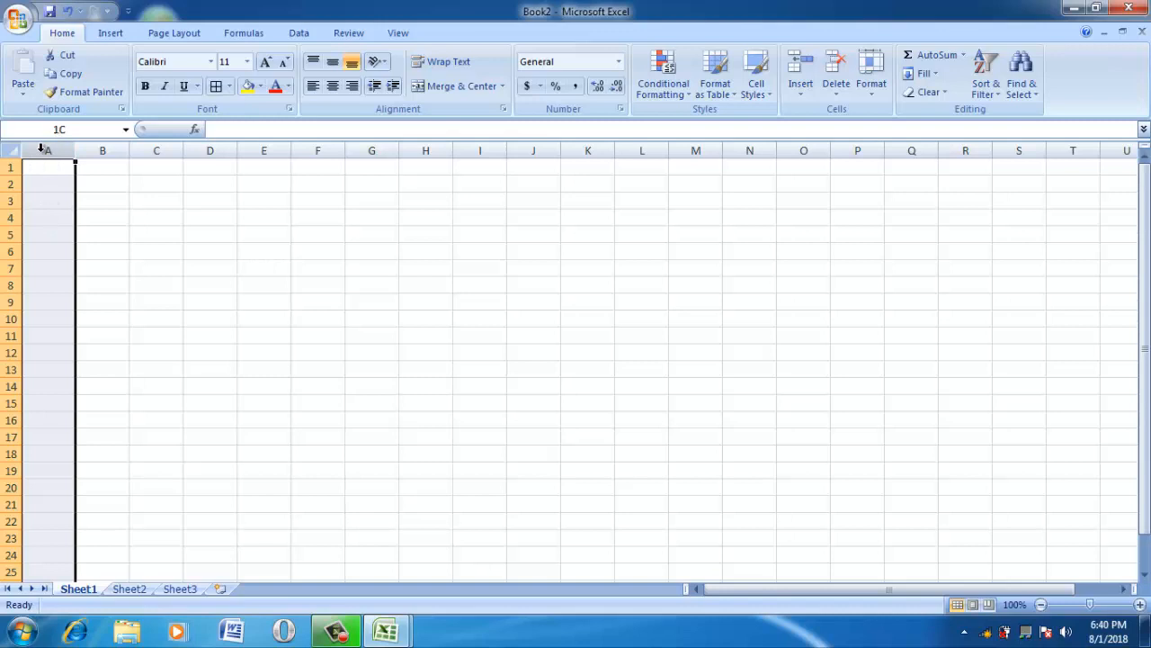
{"action": "left_click_drag", "start_coordinate": [40, 148], "coordinate": [698, 159]}
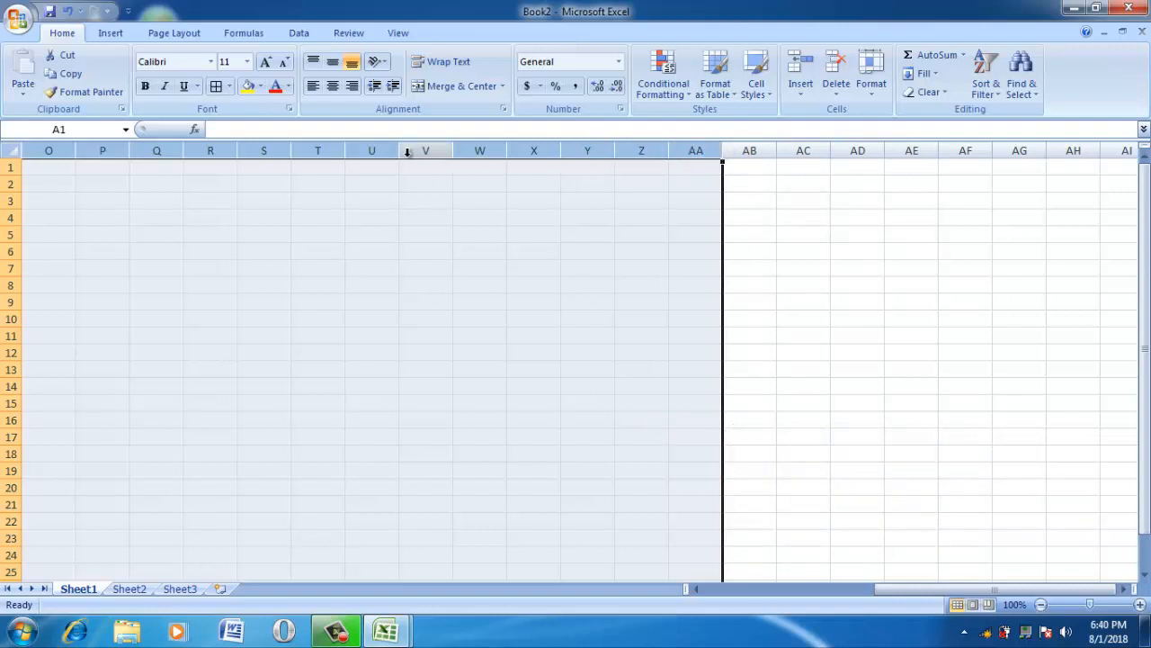
{"action": "right_click", "coordinate": [320, 150]}
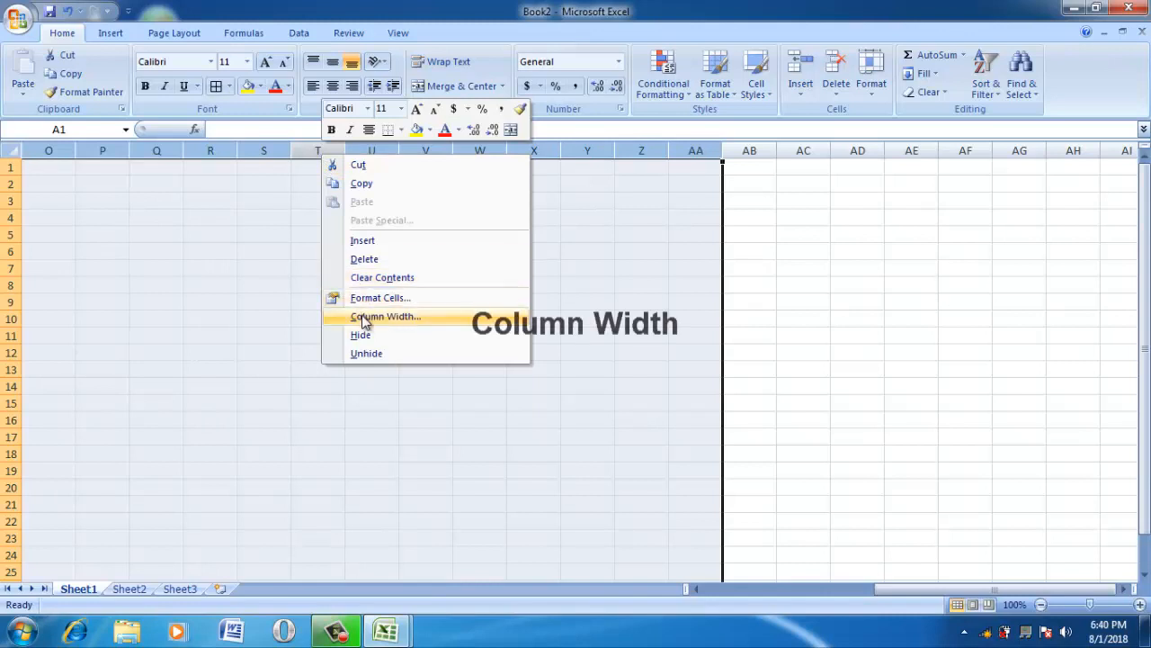
{"action": "left_click", "coordinate": [200, 152]}
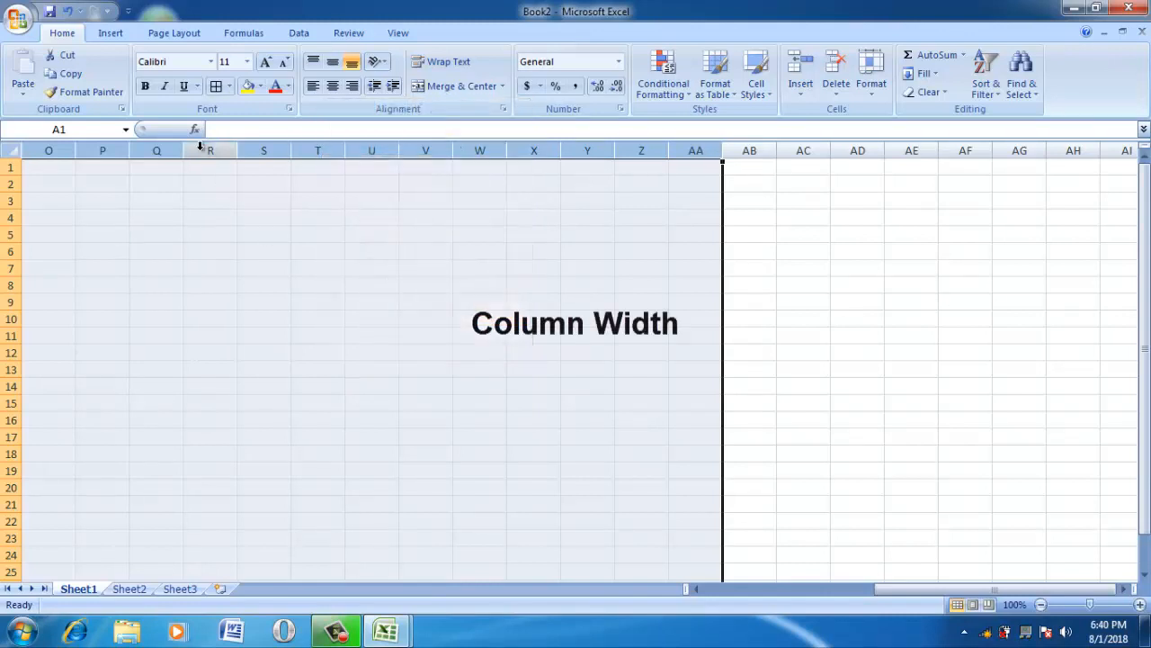
{"action": "right_click", "coordinate": [203, 155]}
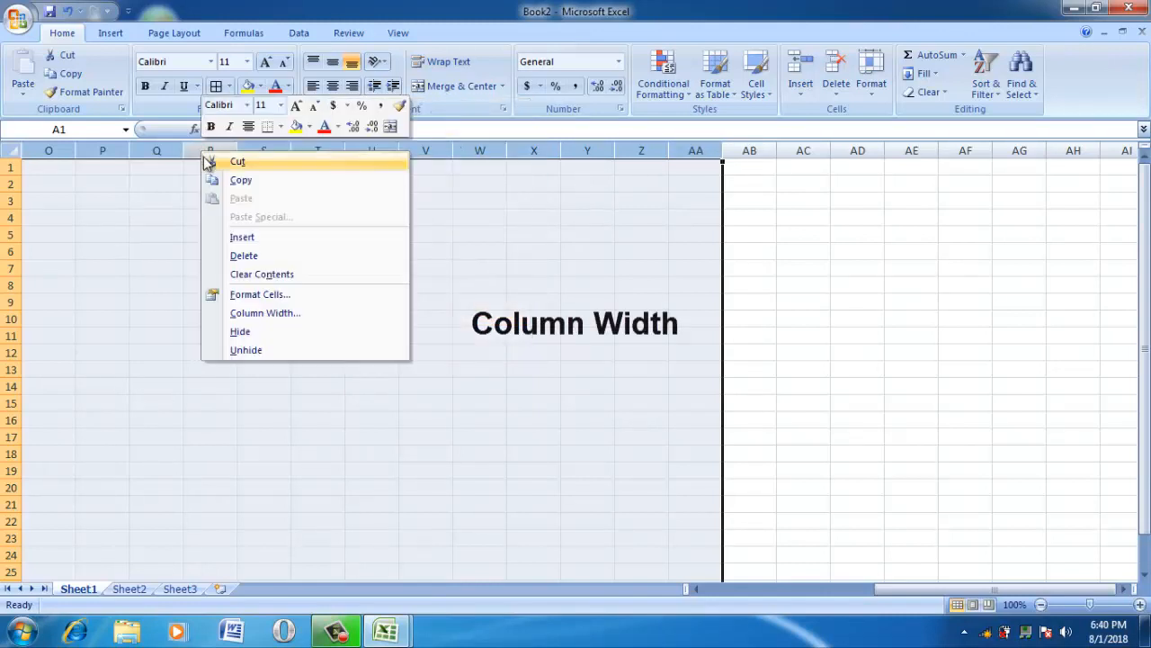
{"action": "left_click", "coordinate": [260, 315]}
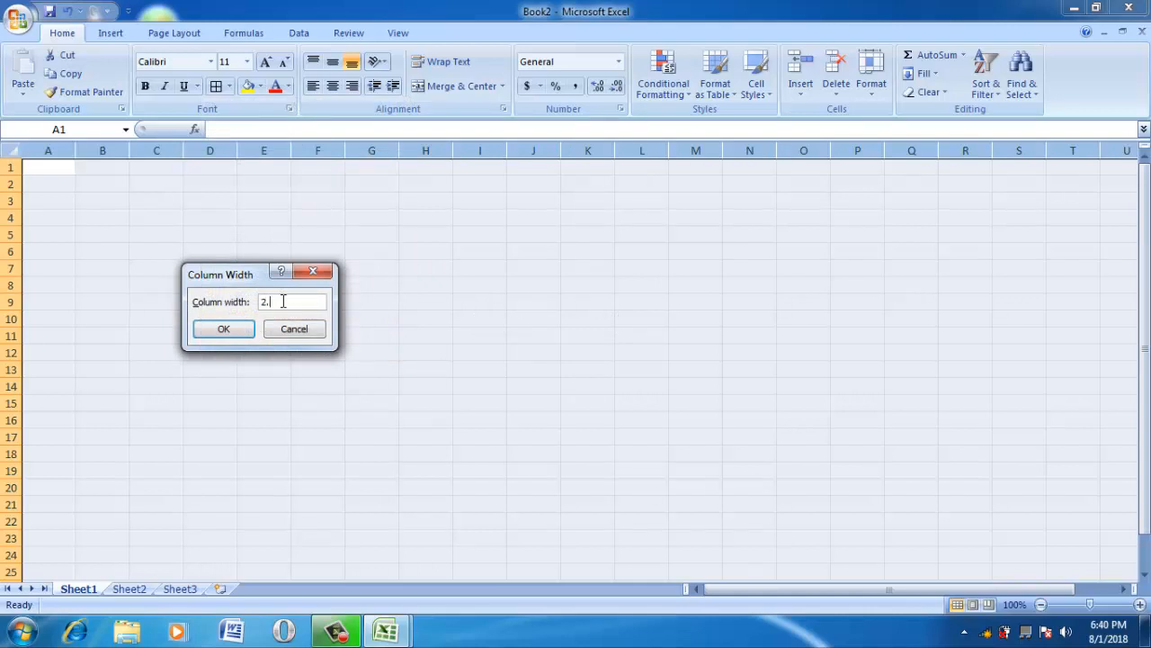
{"action": "left_click", "coordinate": [233, 328]}
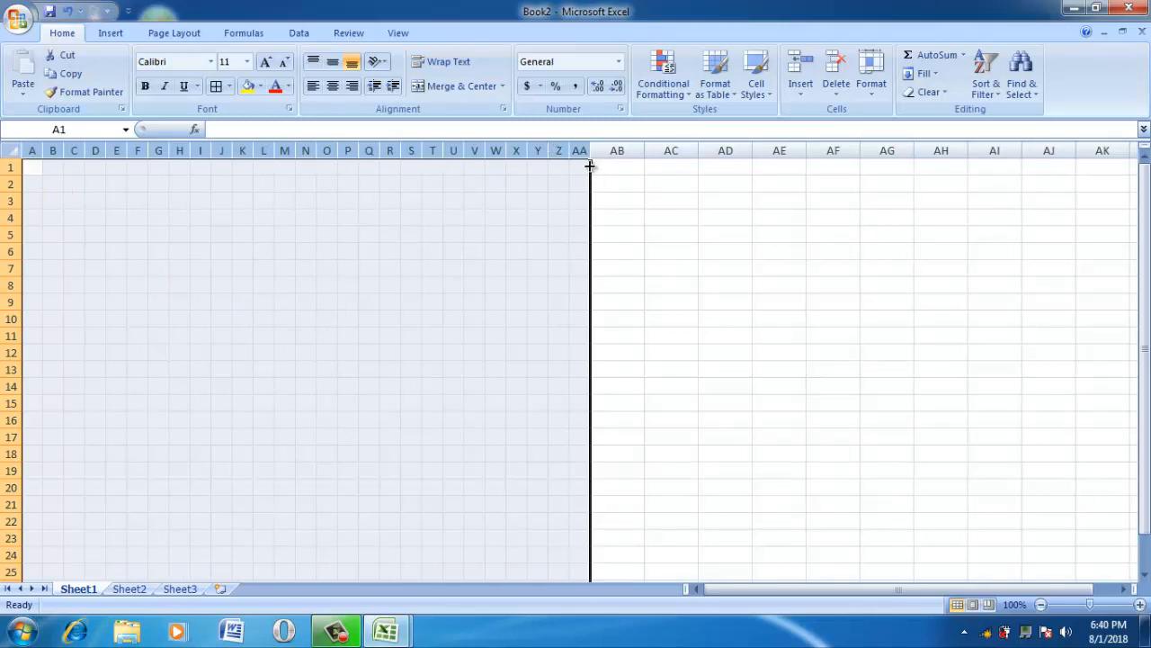
{"action": "left_click", "coordinate": [313, 249]}
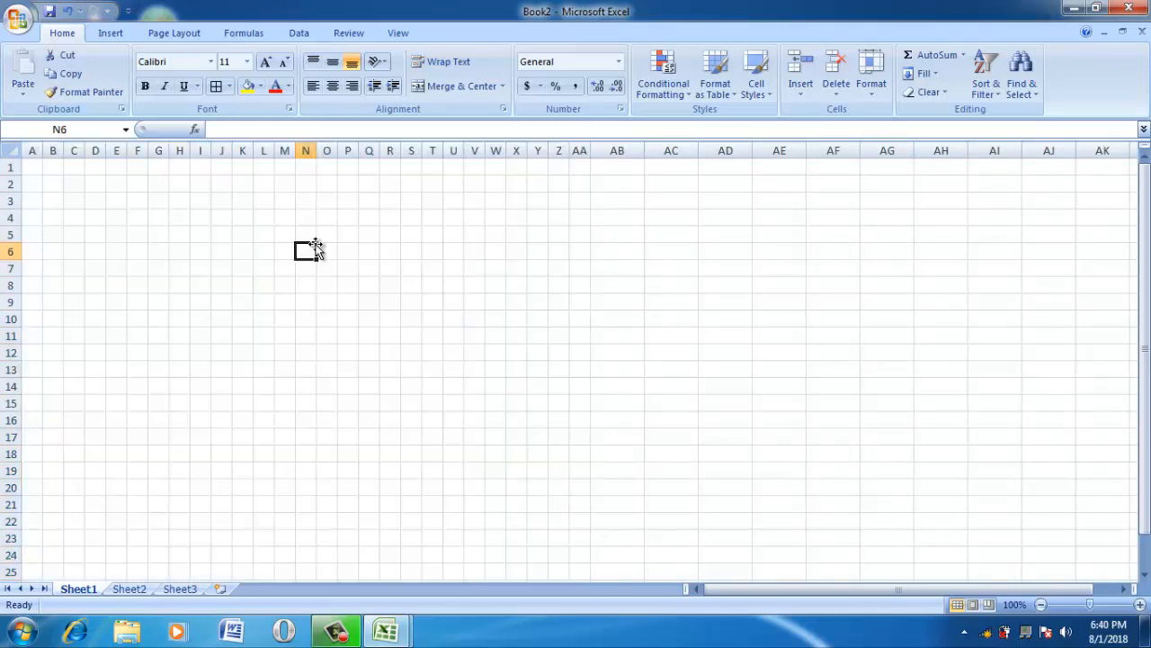
- Apply All Borders to the range A1:AA31
{"action": "left_click_drag", "start_coordinate": [31, 162], "coordinate": [573, 252]}
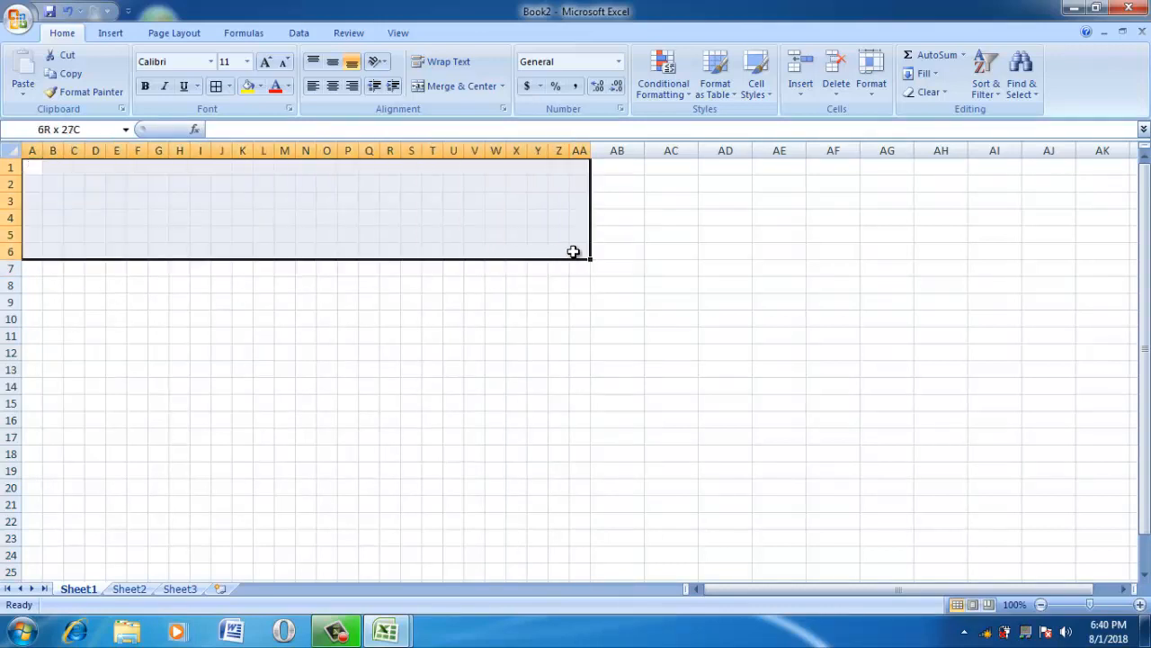
{"action": "left_click", "coordinate": [177, 200]}
{"action": "left_click", "coordinate": [33, 168]}
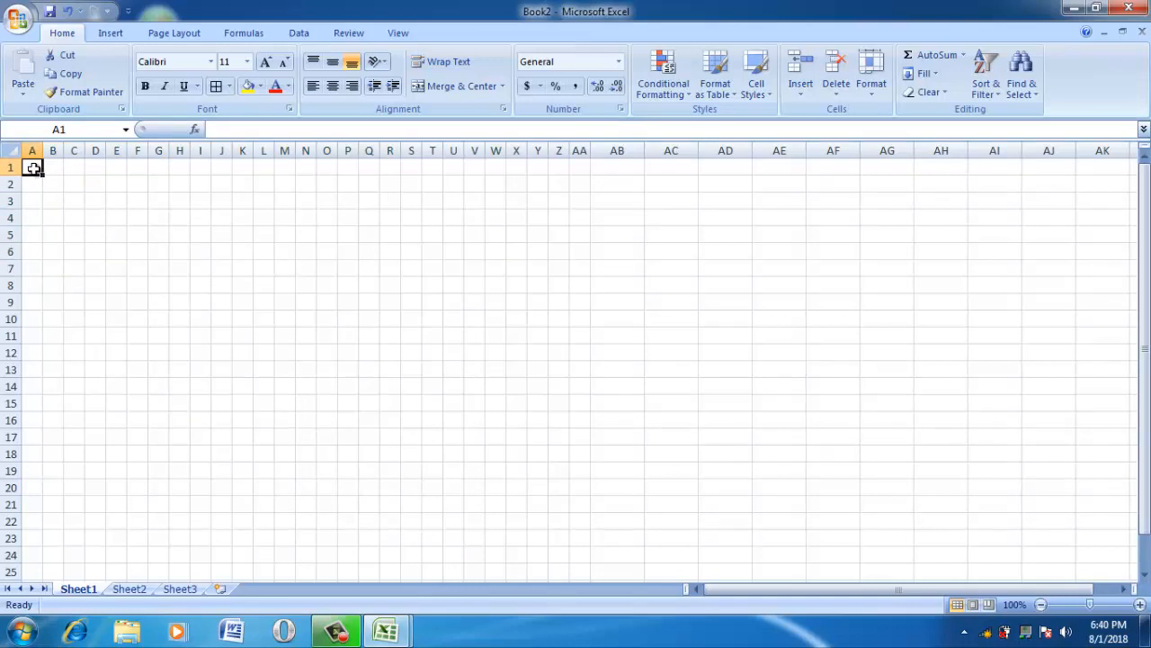
{"action": "left_click_drag", "start_coordinate": [33, 169], "coordinate": [580, 553]}
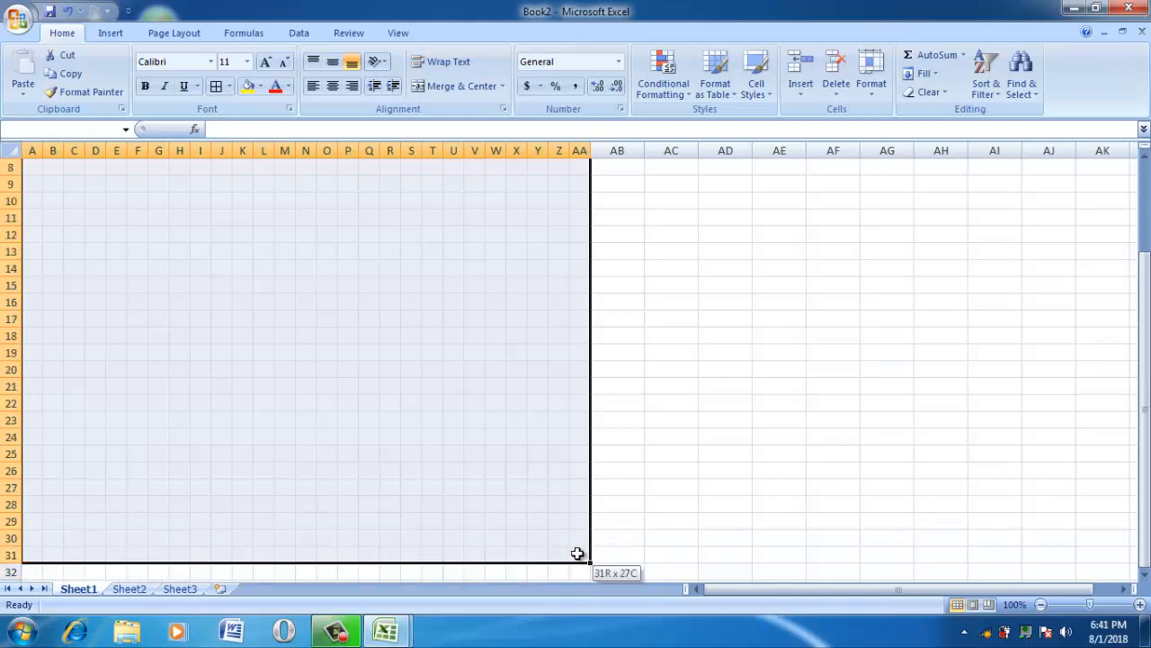
{"action": "left_click_drag", "start_coordinate": [577, 553], "coordinate": [576, 552]}
{"action": "left_click_drag", "start_coordinate": [1147, 379], "coordinate": [1147, 230]}
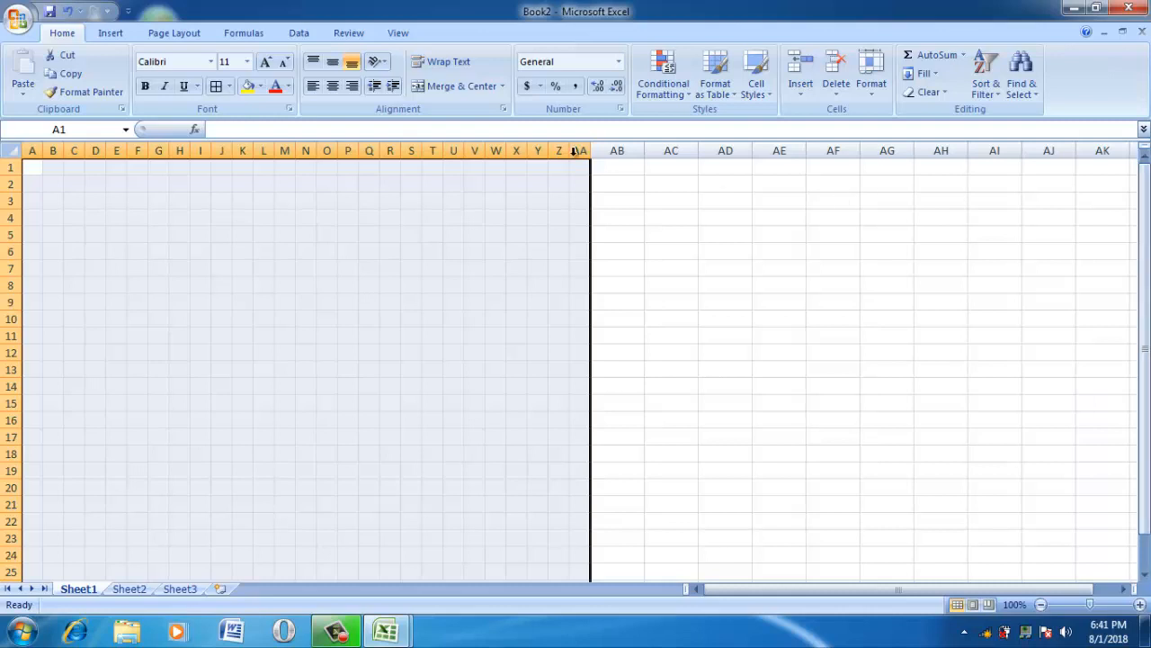
{"action": "left_click", "coordinate": [229, 88]}
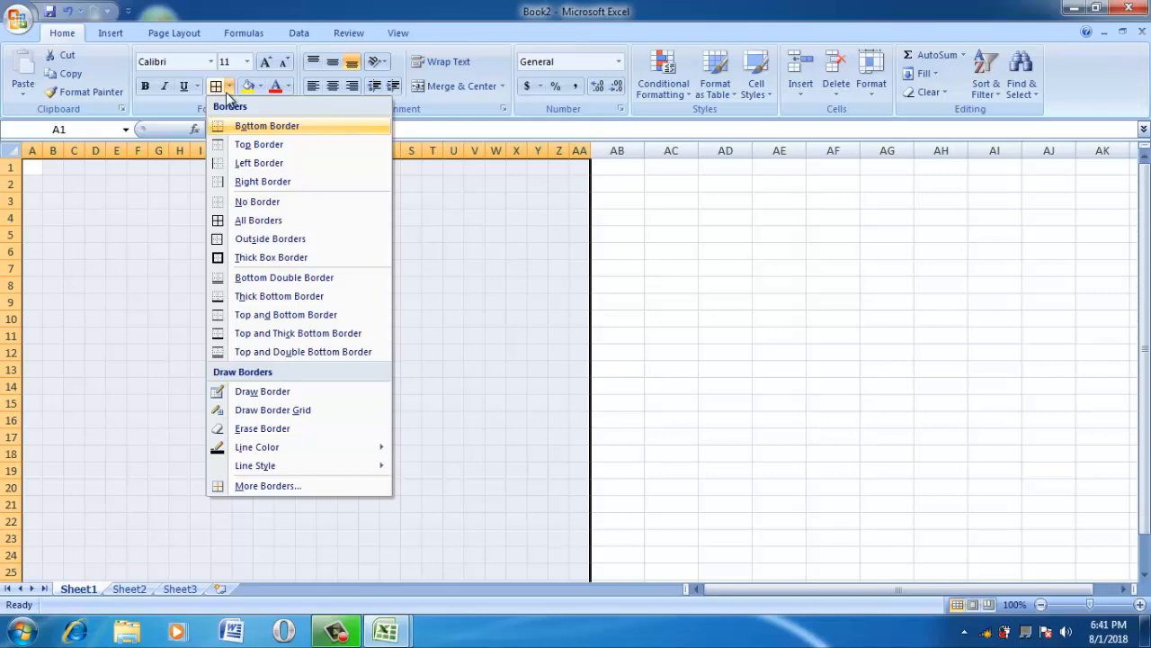
{"action": "left_click", "coordinate": [247, 219]}
{"action": "left_click", "coordinate": [382, 236]}
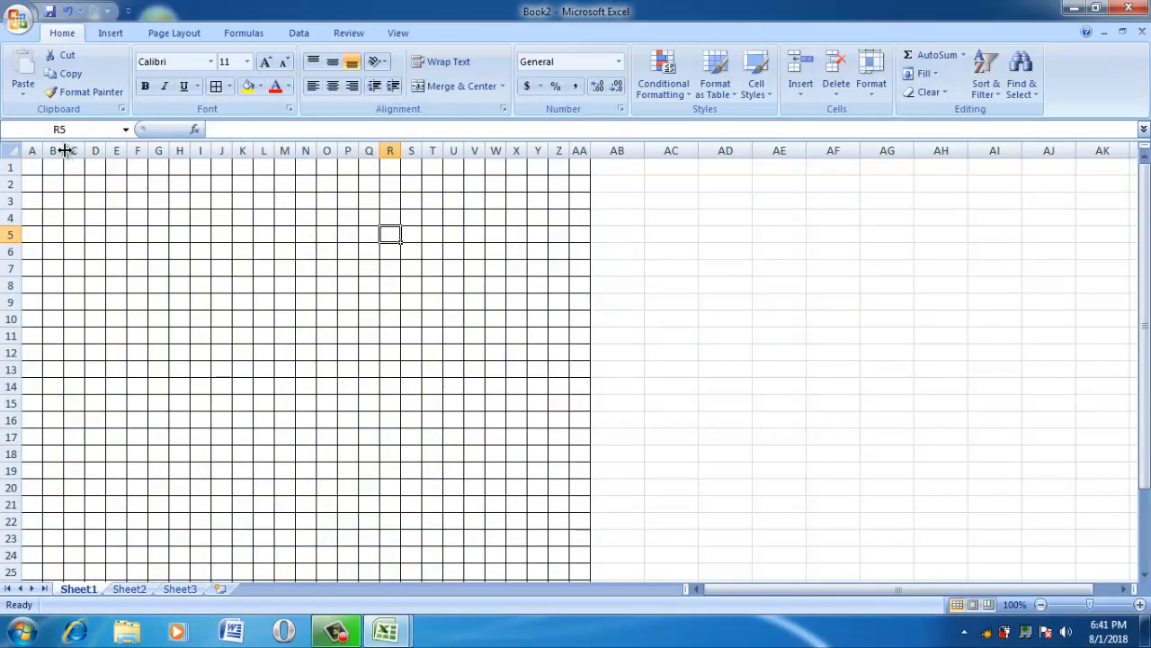
- Widen column B to about nine times the width of the neighbouring narrow columns
{"action": "left_click", "coordinate": [65, 151]}
{"action": "left_click", "coordinate": [71, 164]}
{"action": "left_click_drag", "start_coordinate": [63, 148], "coordinate": [240, 149]}
{"action": "left_click", "coordinate": [297, 272]}
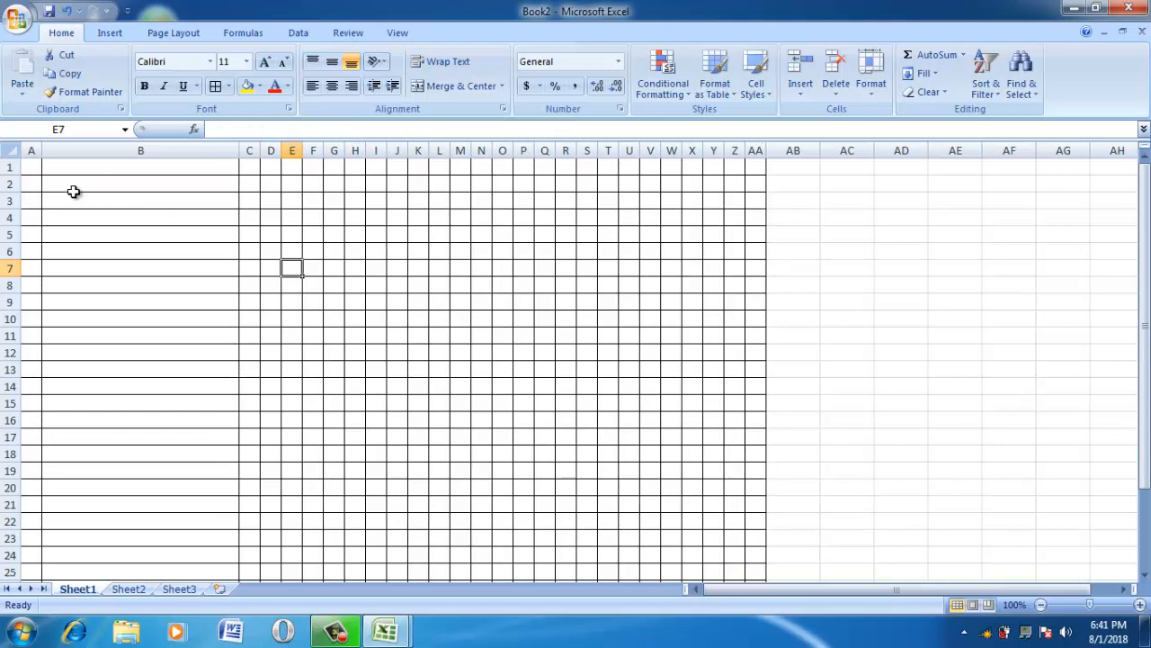
- Insert three blank rows above the bordered table, starting at row 1
{"action": "left_click", "coordinate": [77, 183]}
{"action": "left_click", "coordinate": [56, 164]}
{"action": "left_click", "coordinate": [5, 167]}
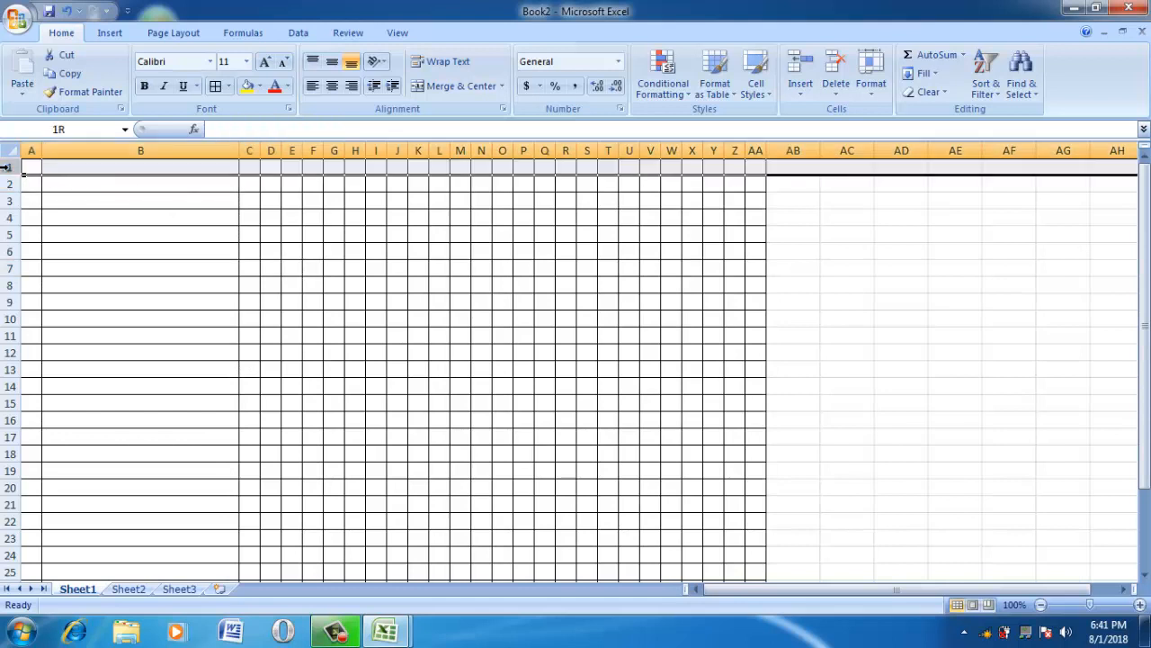
{"action": "left_click", "coordinate": [137, 210]}
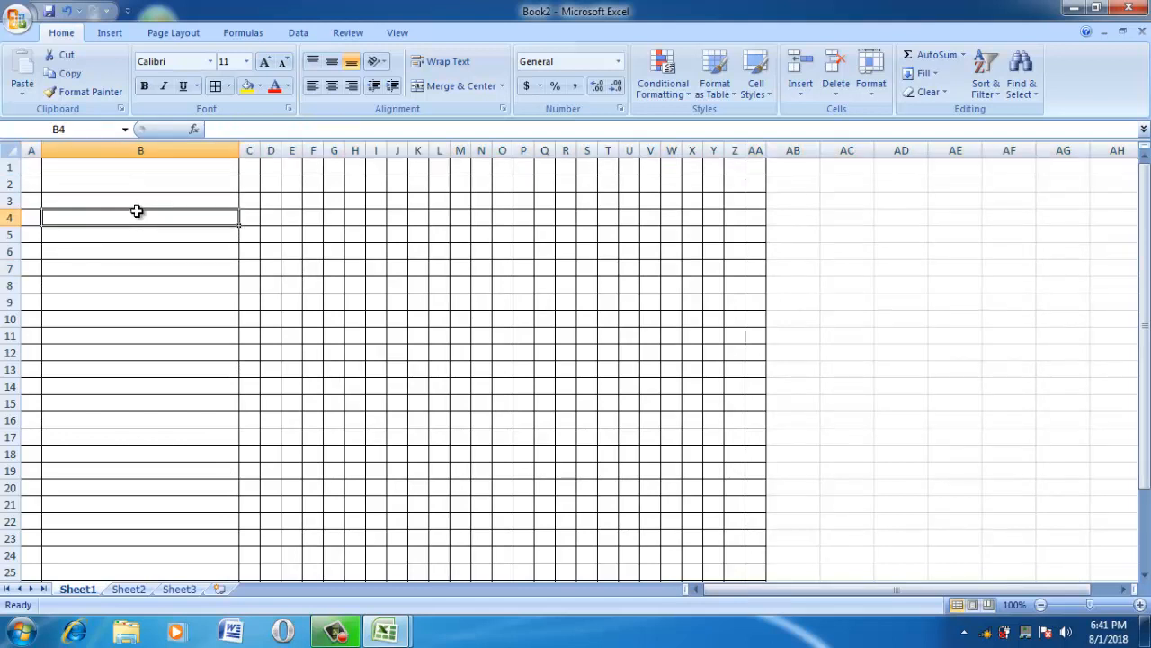
{"action": "left_click", "coordinate": [5, 168]}
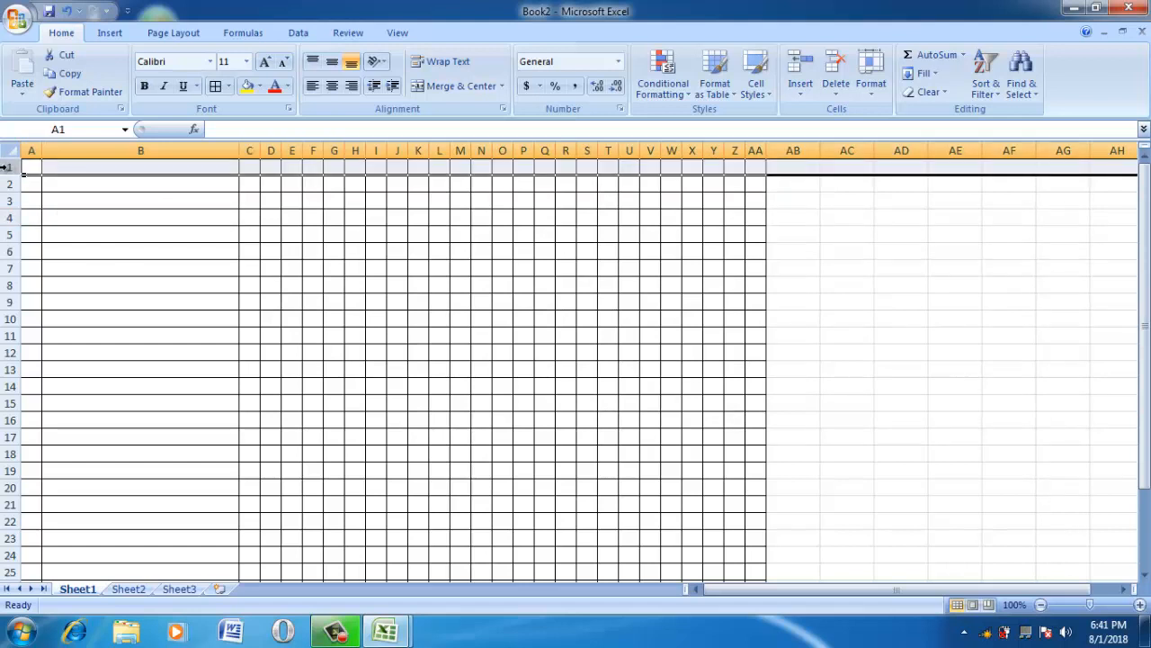
{"action": "left_click", "coordinate": [798, 68]}
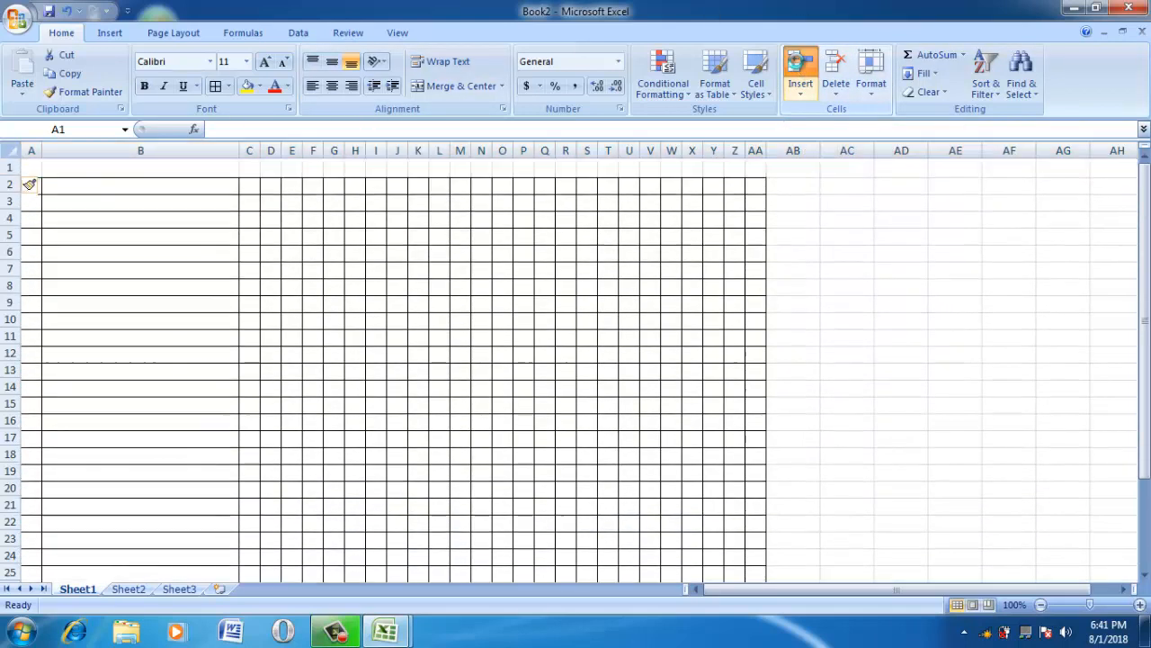
{"action": "left_click", "coordinate": [798, 68]}
{"action": "left_click", "coordinate": [799, 67]}
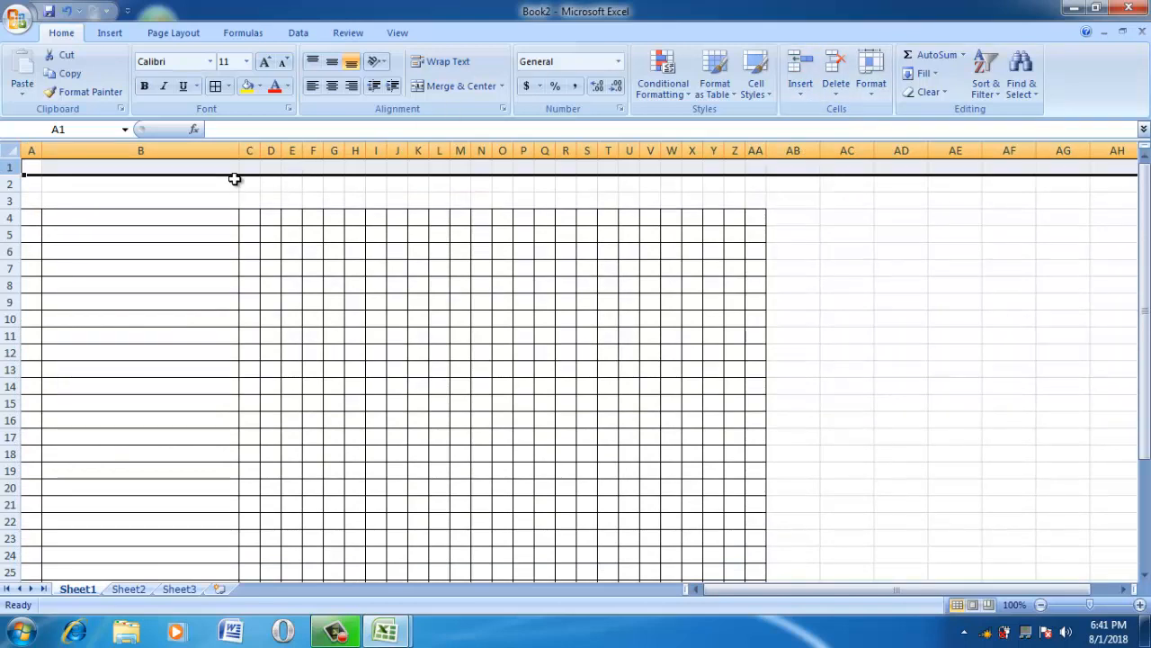
- Enter the title SUNRISE COLLEGE in cell A1
{"action": "left_click", "coordinate": [37, 167]}
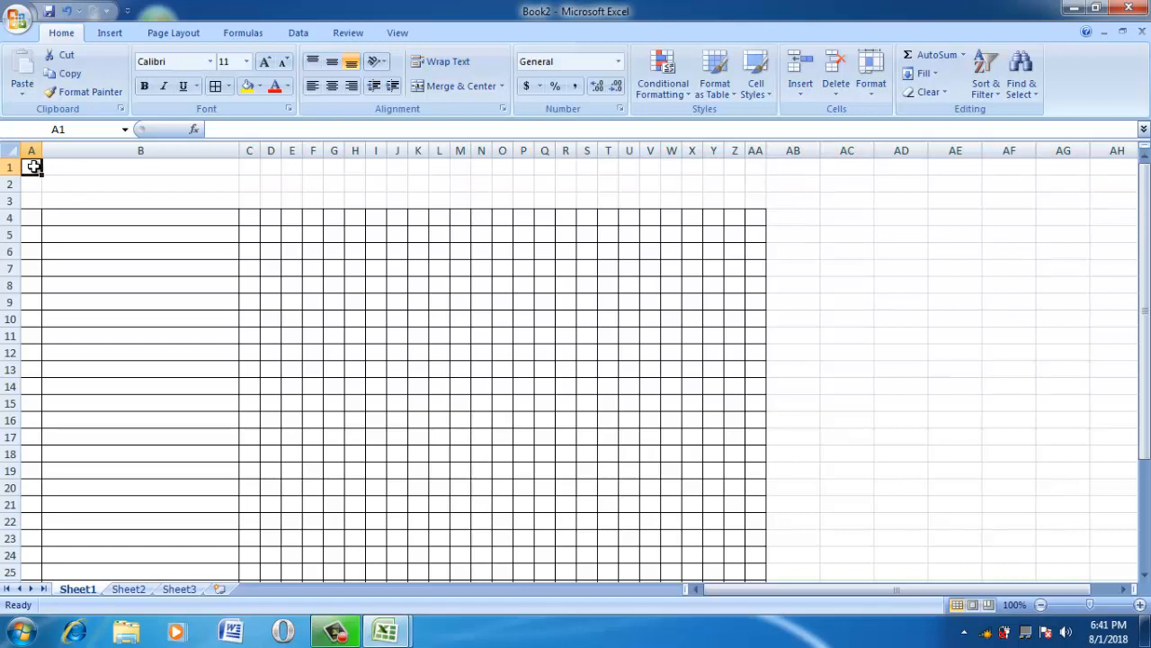
{"action": "type", "text": "SUNRISE C"}
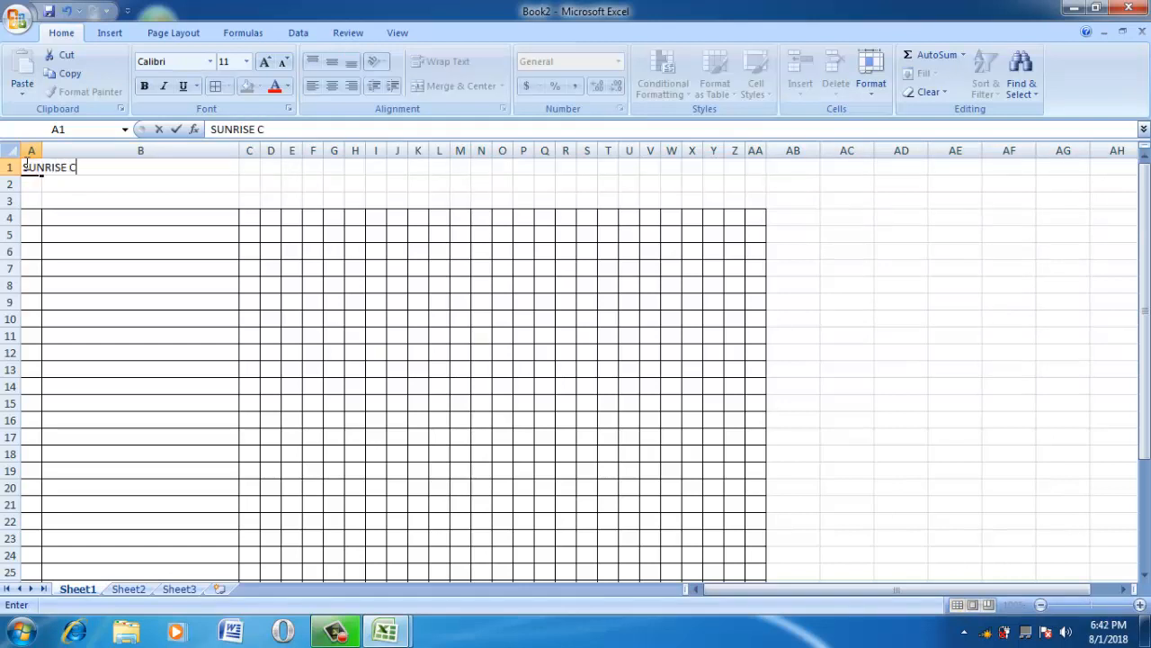
{"action": "type", "text": "OLLEGE"}
{"action": "left_click", "coordinate": [20, 194]}
- Merge and center the SUNRISE COLLEGE title across A1:AA1 and enlarge its font size to 26
{"action": "left_click_drag", "start_coordinate": [30, 169], "coordinate": [763, 168]}
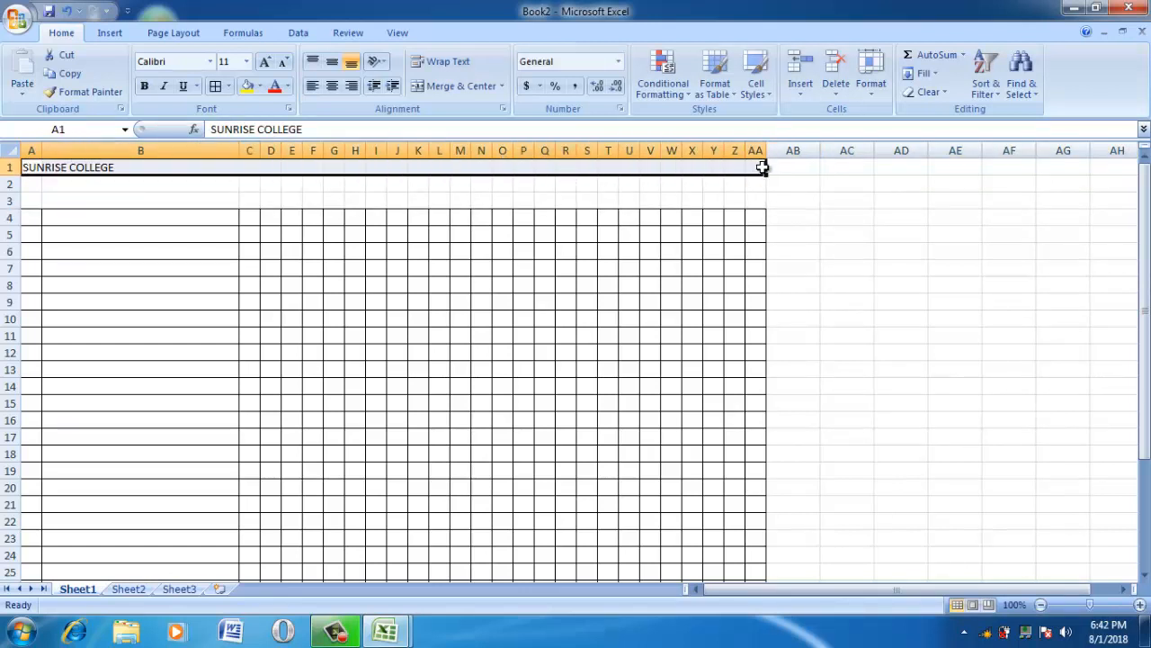
{"action": "left_click", "coordinate": [420, 89]}
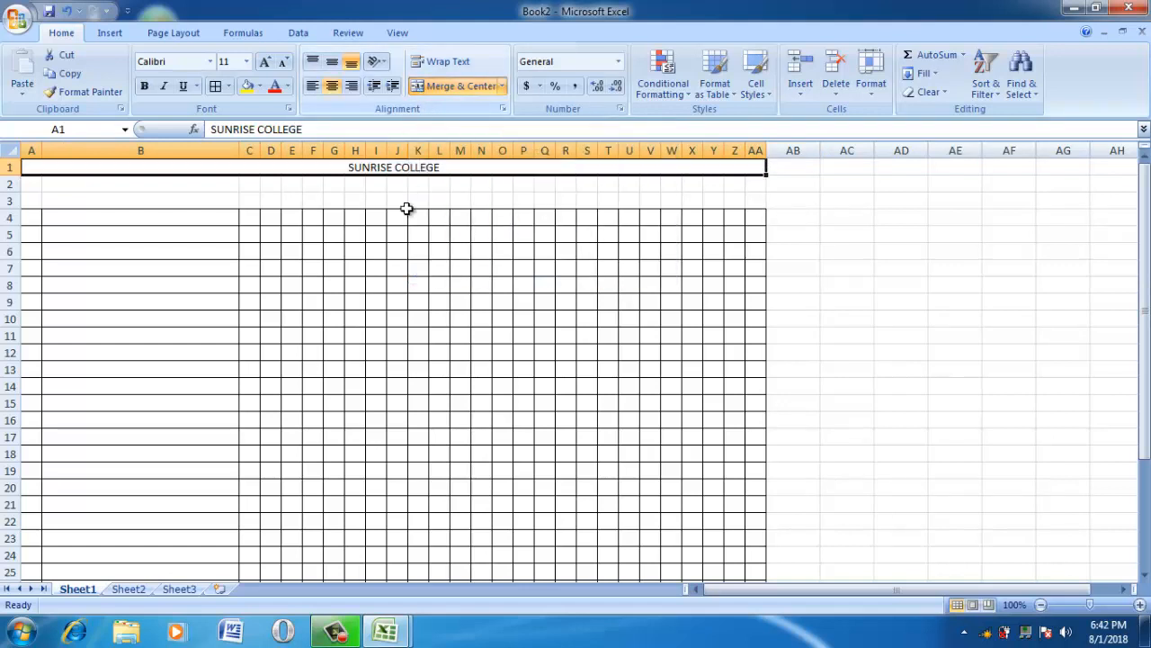
{"action": "left_click", "coordinate": [264, 63]}
{"action": "left_click", "coordinate": [264, 63]}
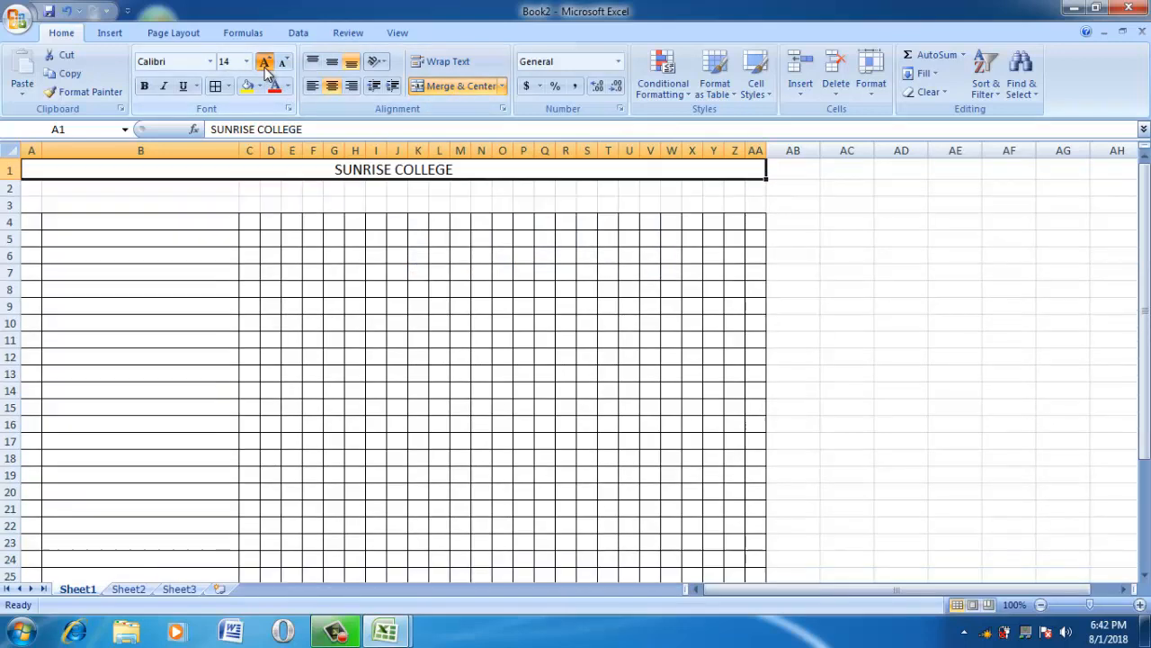
{"action": "left_click", "coordinate": [264, 63]}
{"action": "left_click", "coordinate": [264, 63]}
{"action": "left_click", "coordinate": [264, 63]}
{"action": "left_click", "coordinate": [264, 63]}
{"action": "left_click", "coordinate": [264, 63]}
{"action": "left_click", "coordinate": [265, 63]}
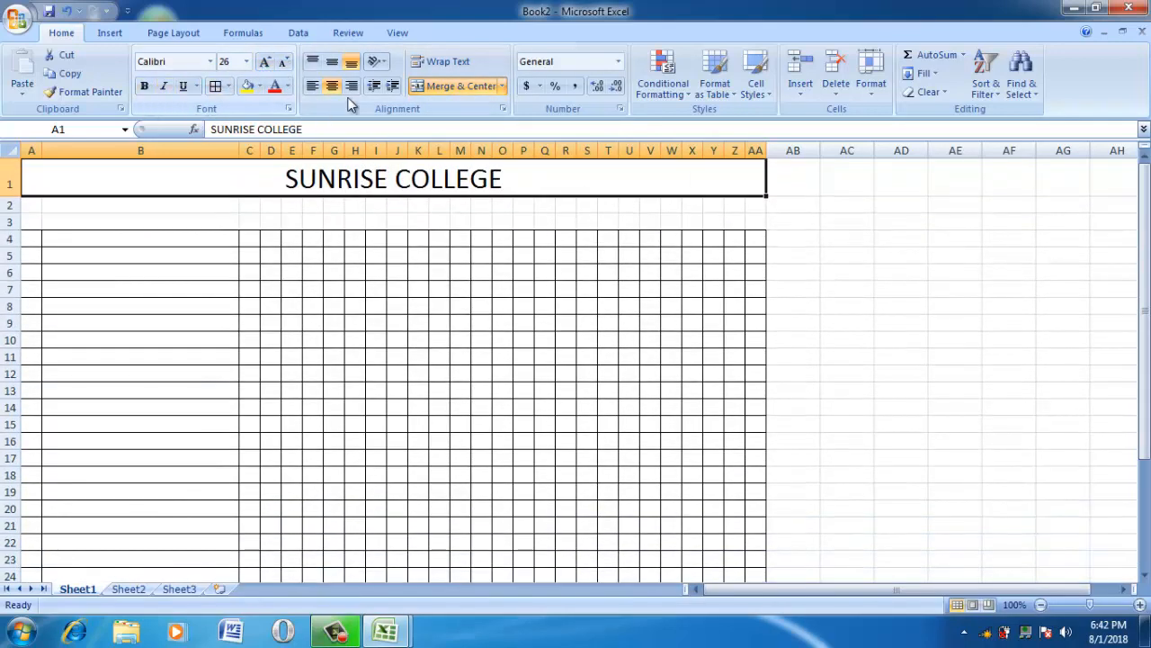
- Apply a Bottom Border to the merged SUNRISE COLLEGE title cell
{"action": "left_click", "coordinate": [230, 86]}
{"action": "left_click", "coordinate": [226, 126]}
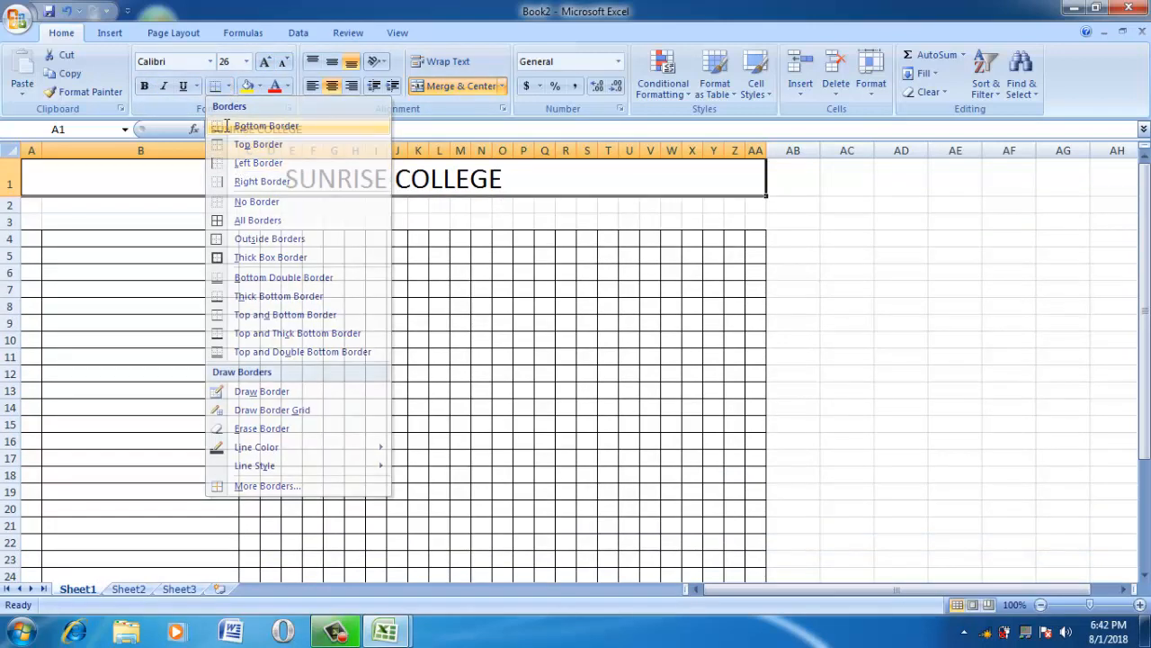
{"action": "left_click", "coordinate": [396, 306]}
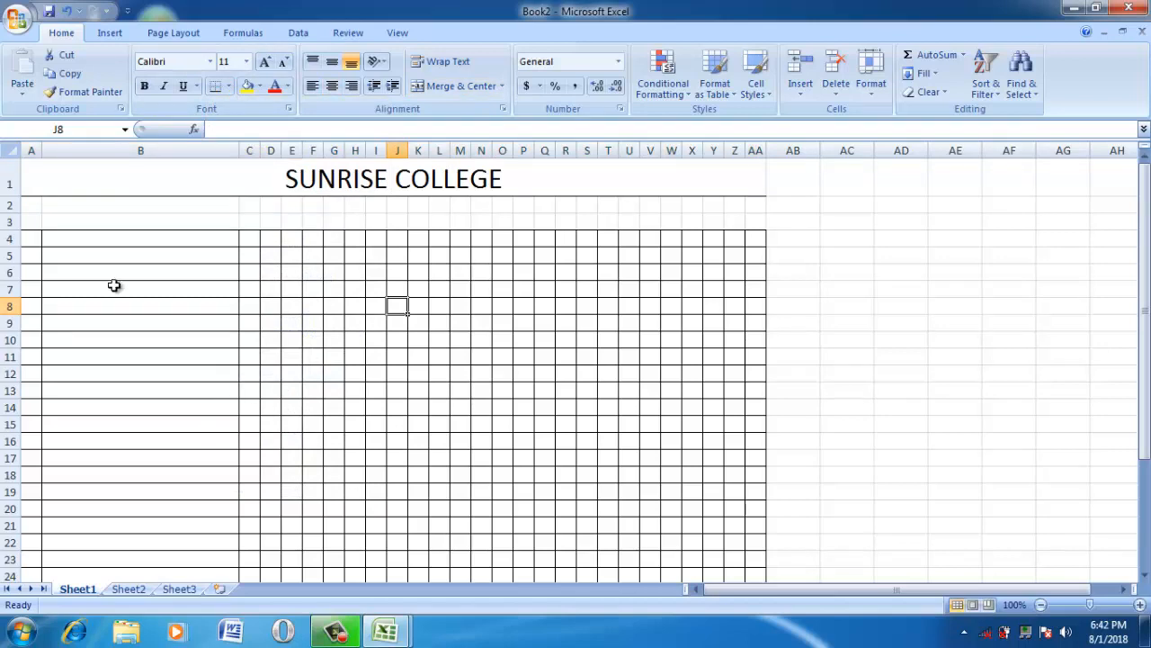
- Delete the blank row 3 directly above the bordered table
{"action": "left_click", "coordinate": [9, 222]}
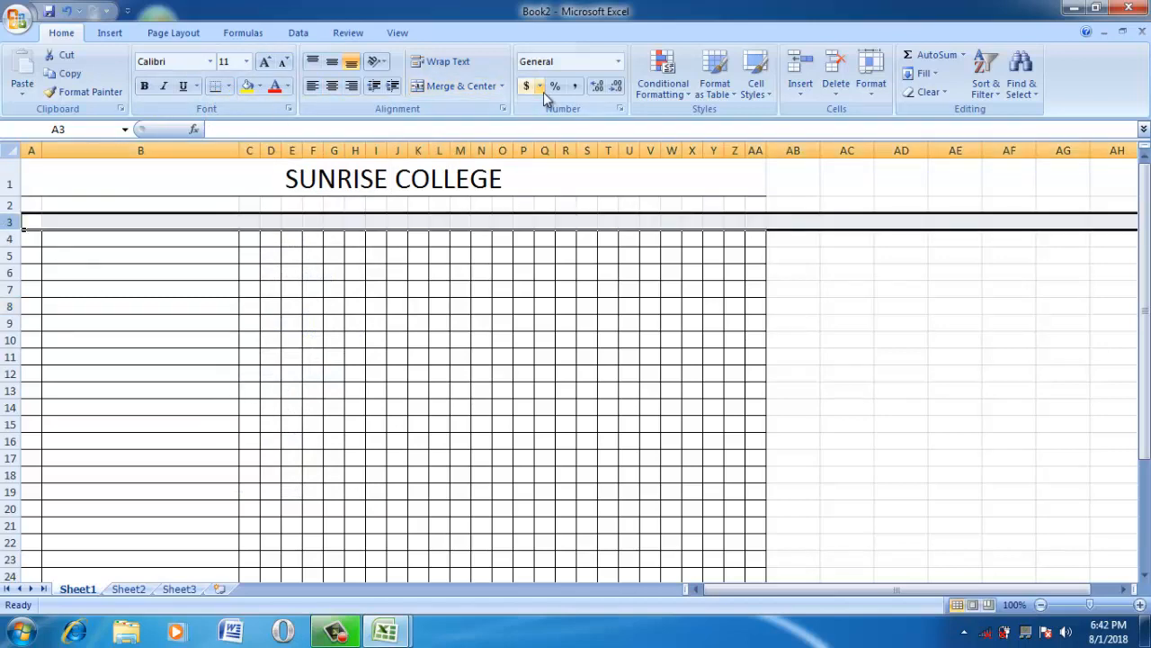
{"action": "left_click", "coordinate": [836, 68]}
{"action": "left_click", "coordinate": [418, 323]}
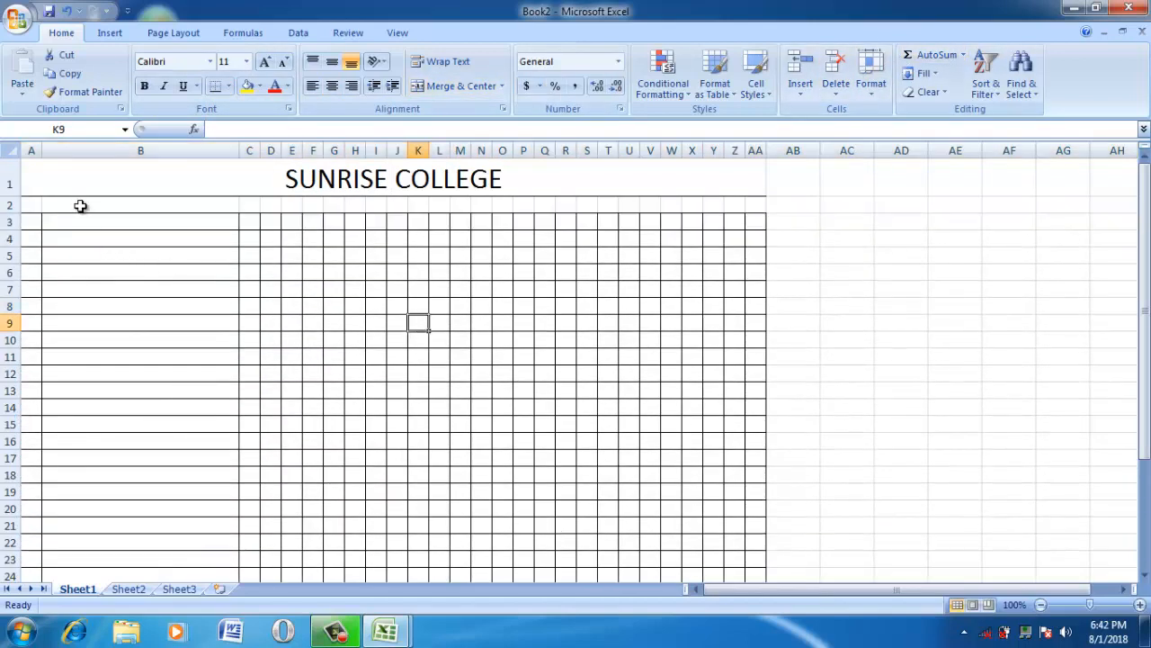
{"action": "left_click_drag", "start_coordinate": [38, 205], "coordinate": [286, 204]}
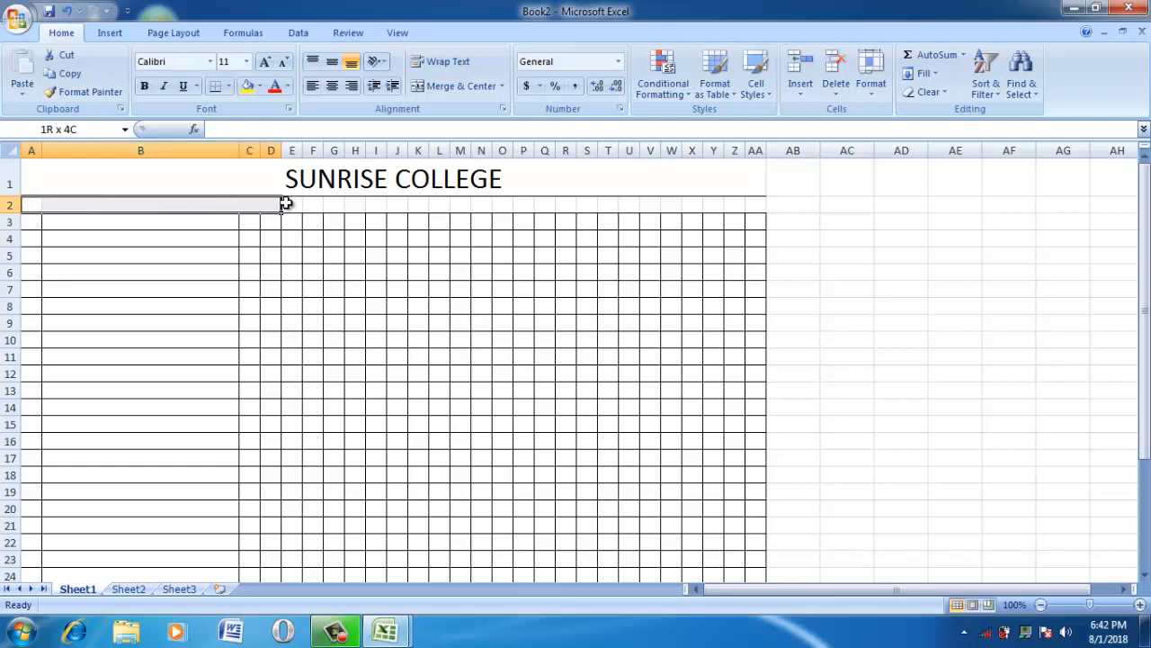
{"action": "left_click", "coordinate": [335, 204]}
{"action": "left_click", "coordinate": [468, 346]}
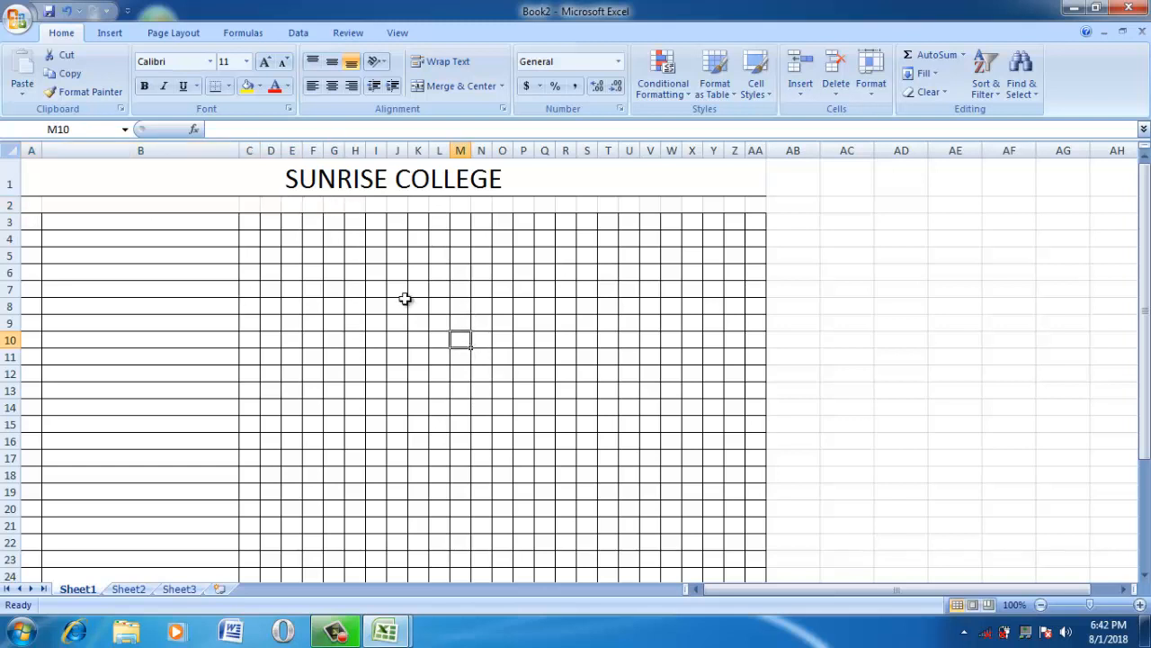
{"action": "mouse_move", "coordinate": [1147, 209]}
{"action": "left_mouse_down"}
{"action": "mouse_move", "coordinate": [1147, 235]}
{"action": "mouse_move", "coordinate": [1147, 208]}
{"action": "left_mouse_up"}
- Set the page orientation of the sheet to Landscape
{"action": "left_click", "coordinate": [177, 32]}
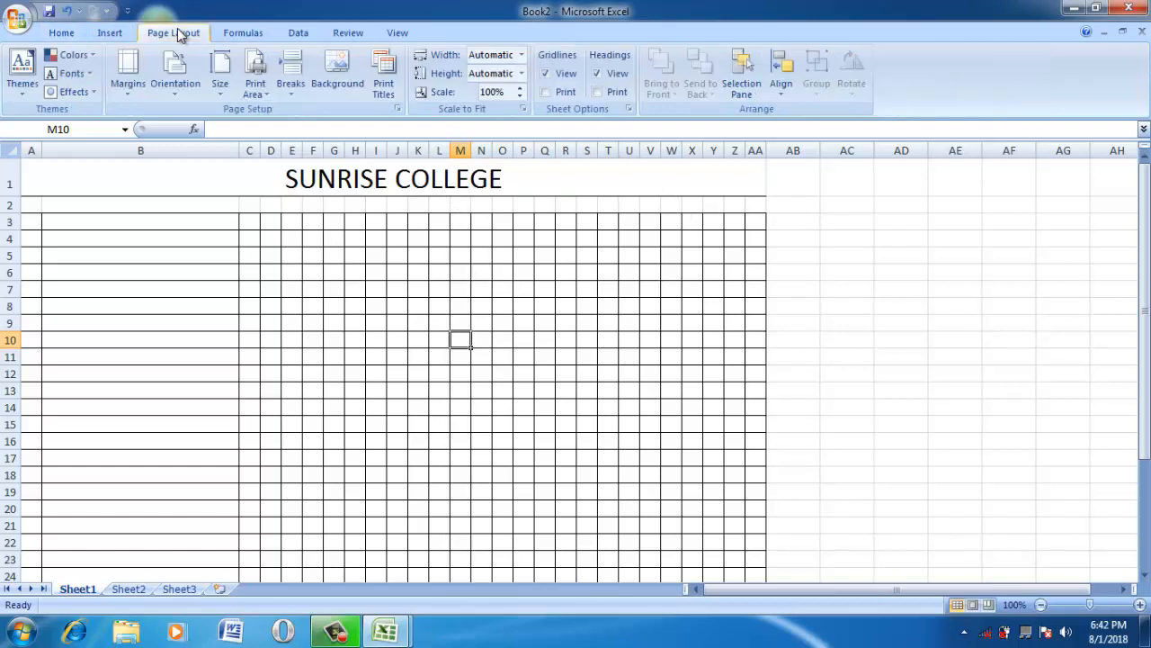
{"action": "left_click", "coordinate": [178, 98]}
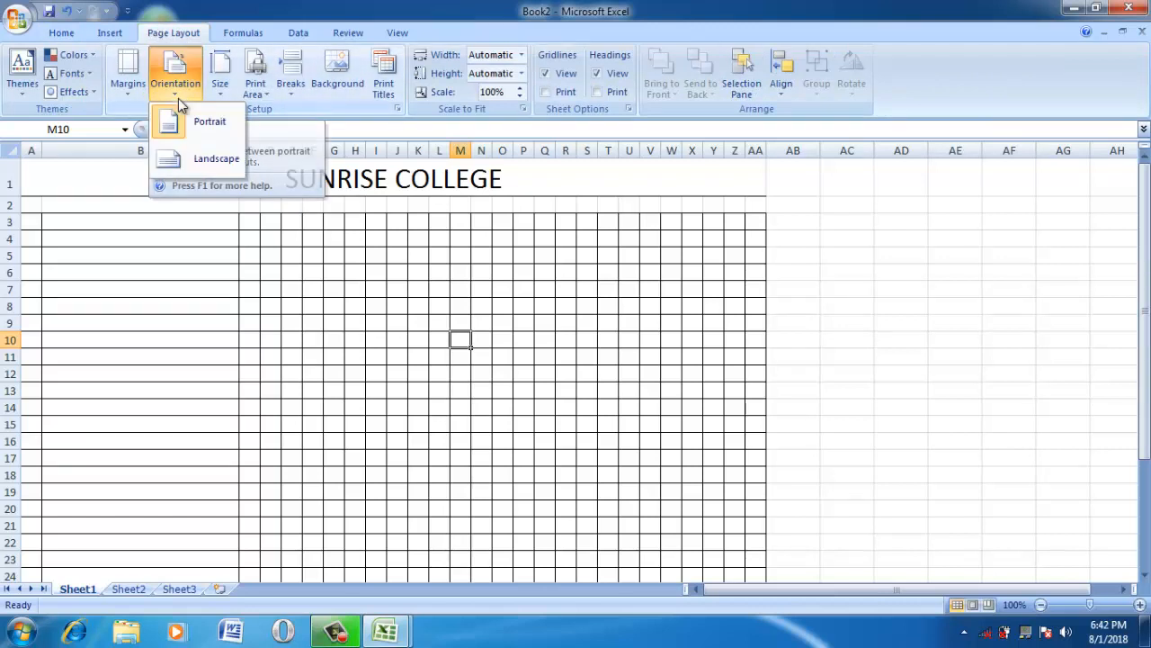
{"action": "left_click", "coordinate": [188, 160]}
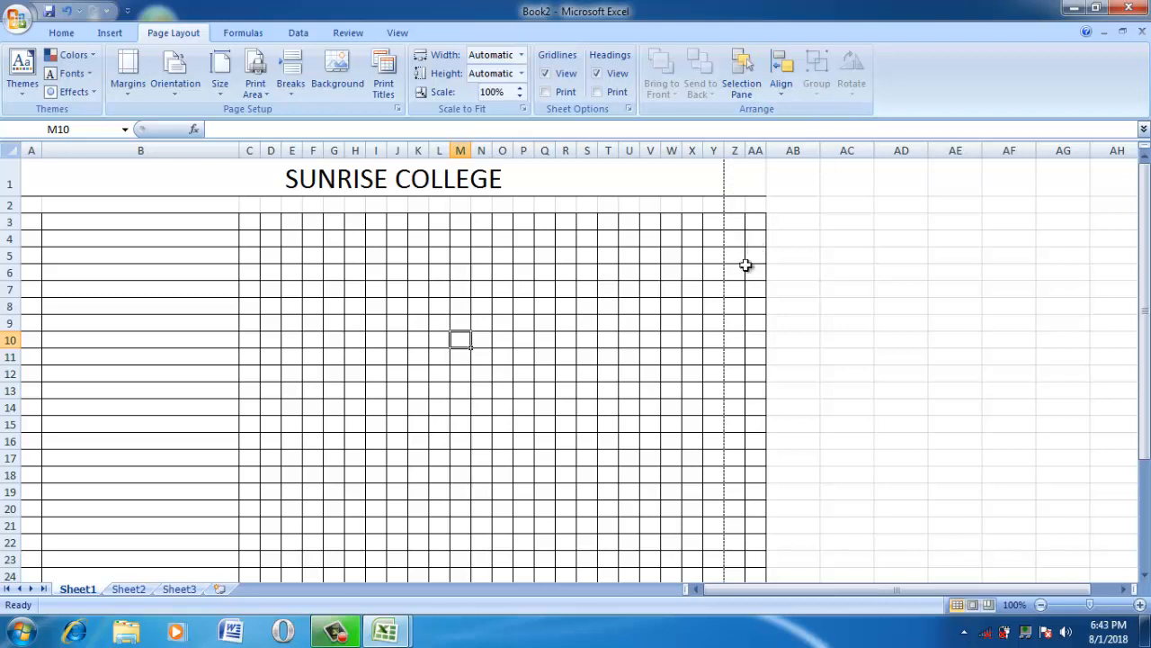
- Narrow column B to about eight times the width of the narrow columns and widen column C to about twice their width
{"action": "left_click_drag", "start_coordinate": [239, 153], "coordinate": [214, 158]}
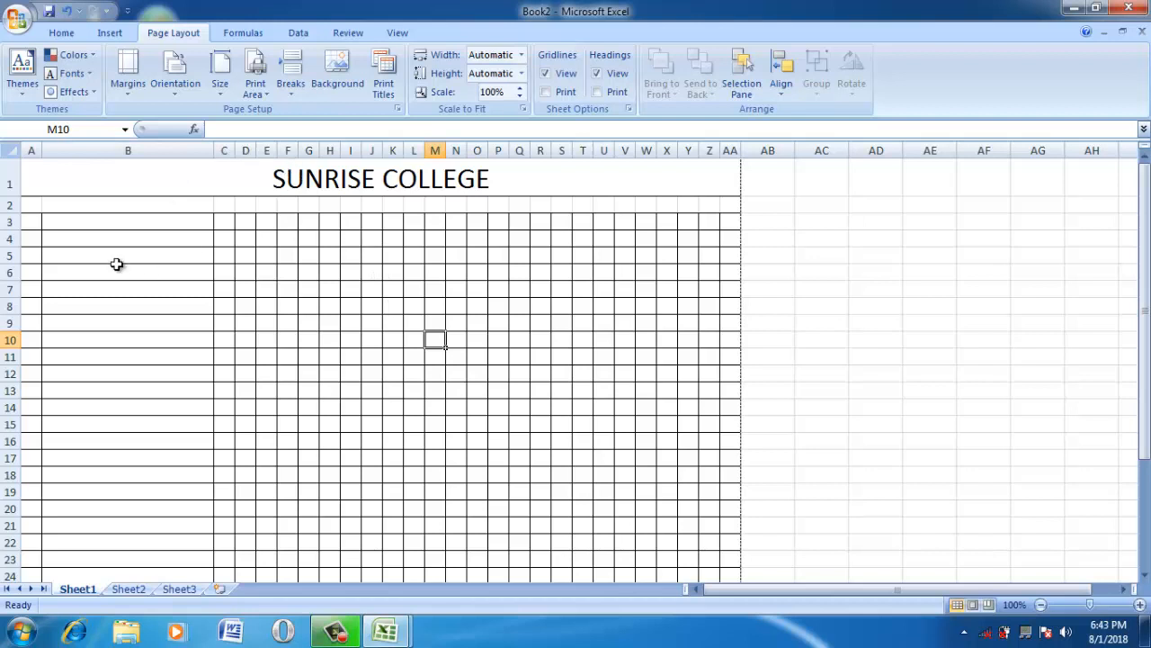
{"action": "left_click_drag", "start_coordinate": [234, 150], "coordinate": [257, 153]}
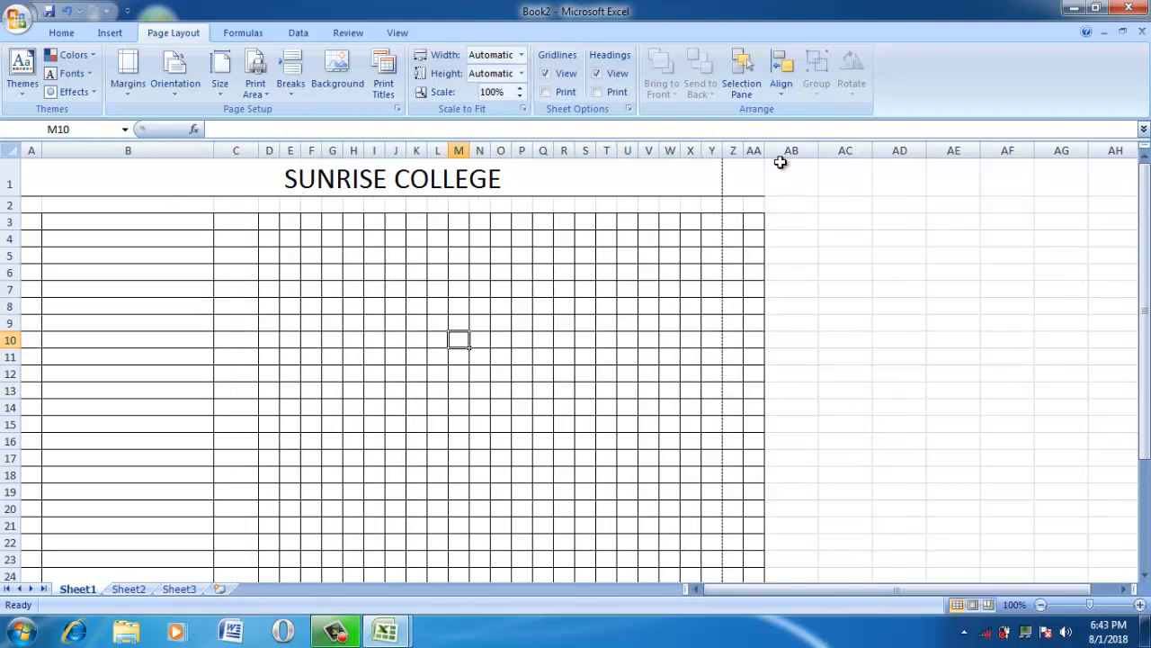
- Delete columns Z and AA, which lie beyond the dashed page break
{"action": "left_click_drag", "start_coordinate": [736, 150], "coordinate": [755, 150]}
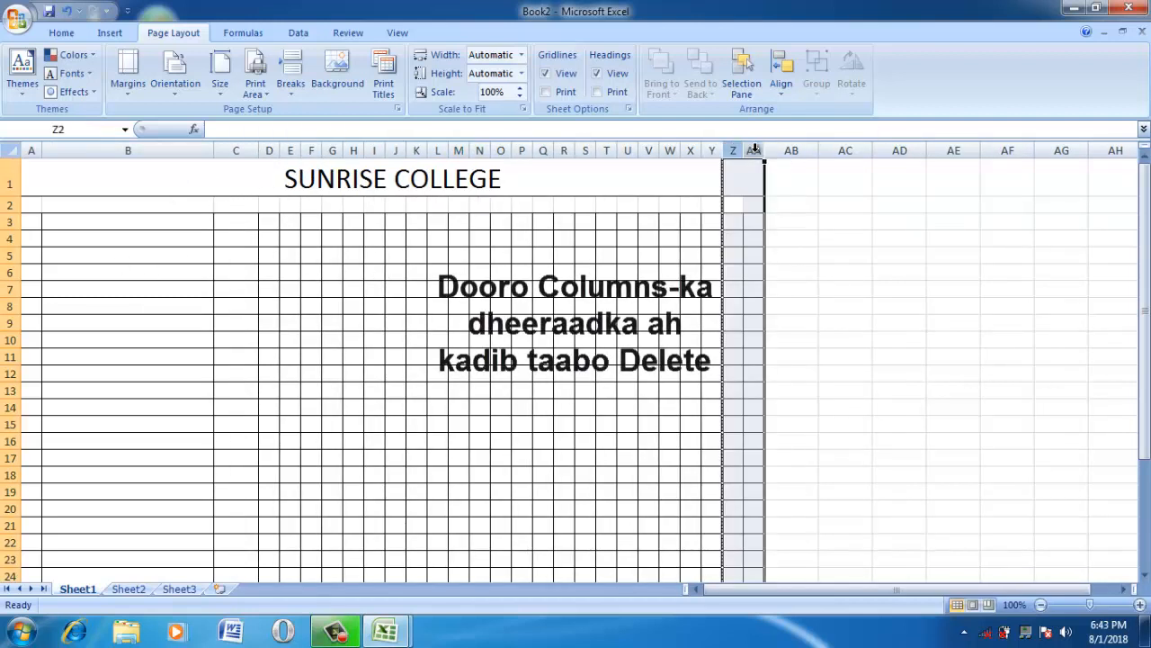
{"action": "left_click", "coordinate": [54, 34]}
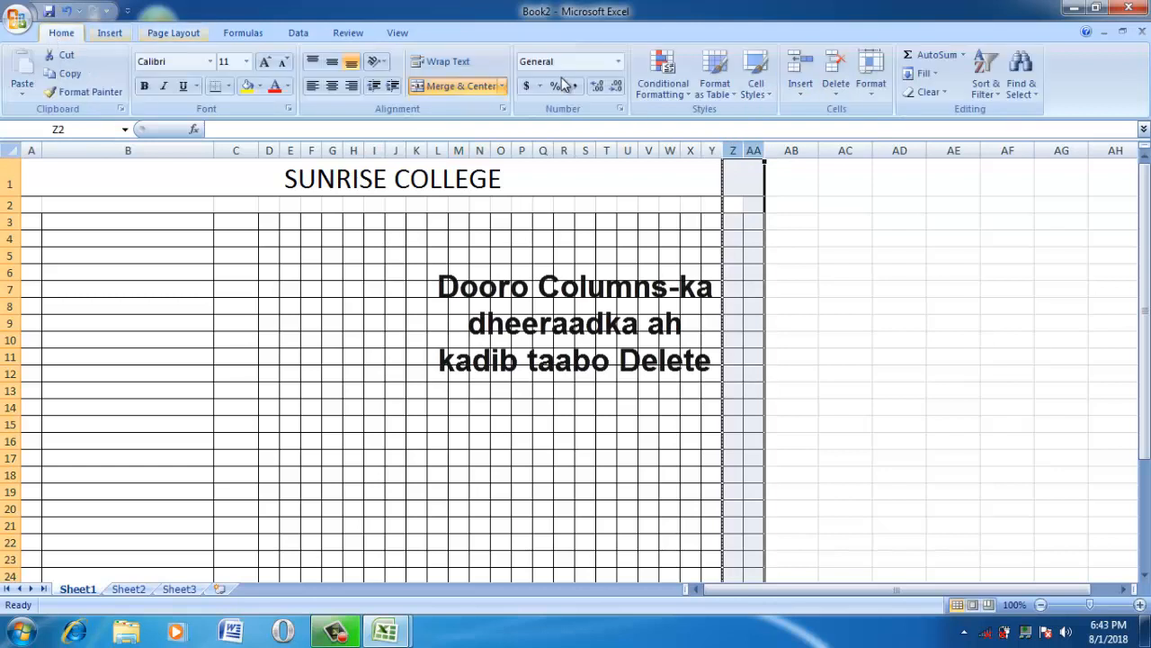
{"action": "left_click", "coordinate": [835, 68]}
{"action": "left_click", "coordinate": [619, 273]}
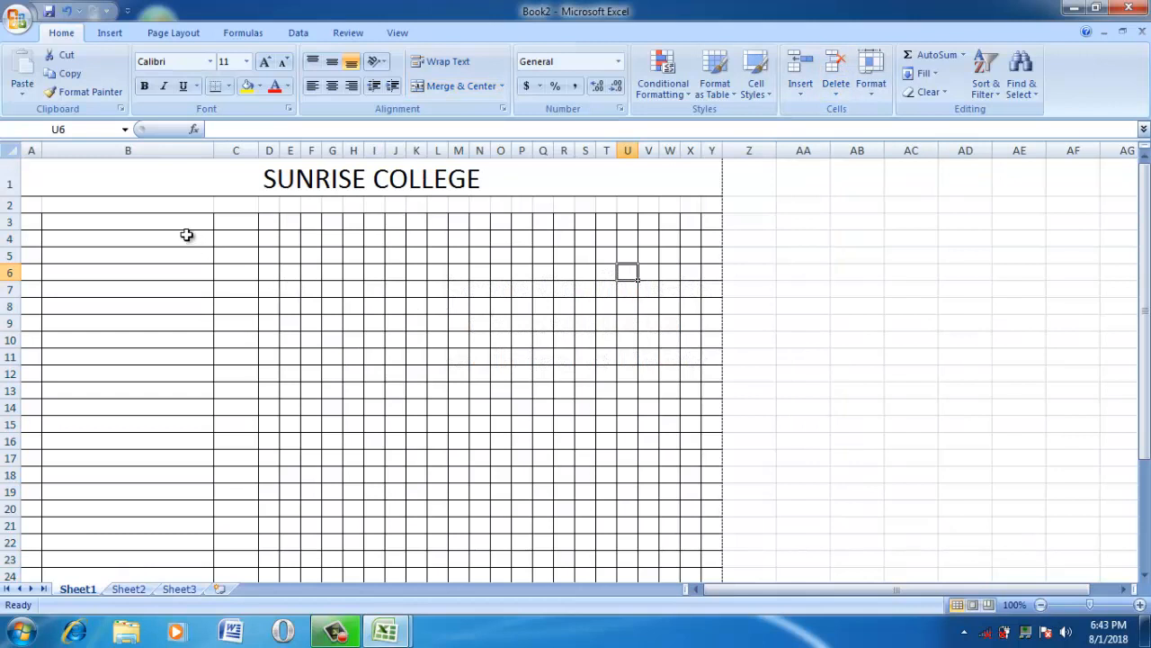
- Enter the column headers No, Name and ID in cells A3, B3 and C3
{"action": "left_click", "coordinate": [29, 223]}
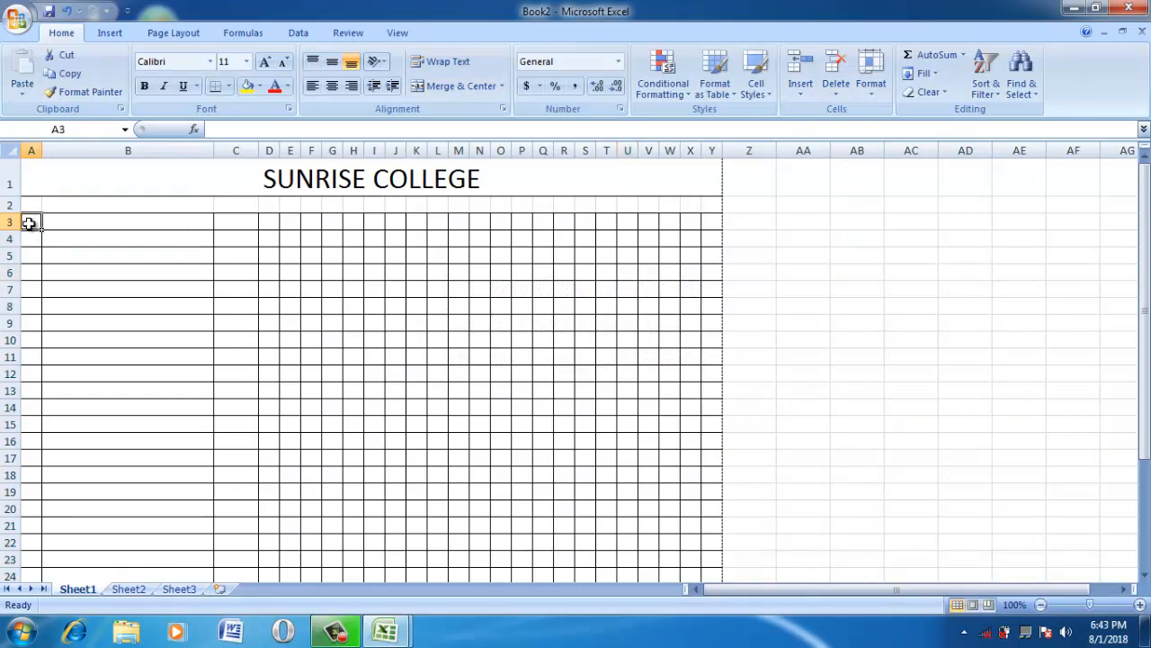
{"action": "type", "text": "No"}
{"action": "key", "text": "Tab"}
{"action": "type", "text": "Name"}
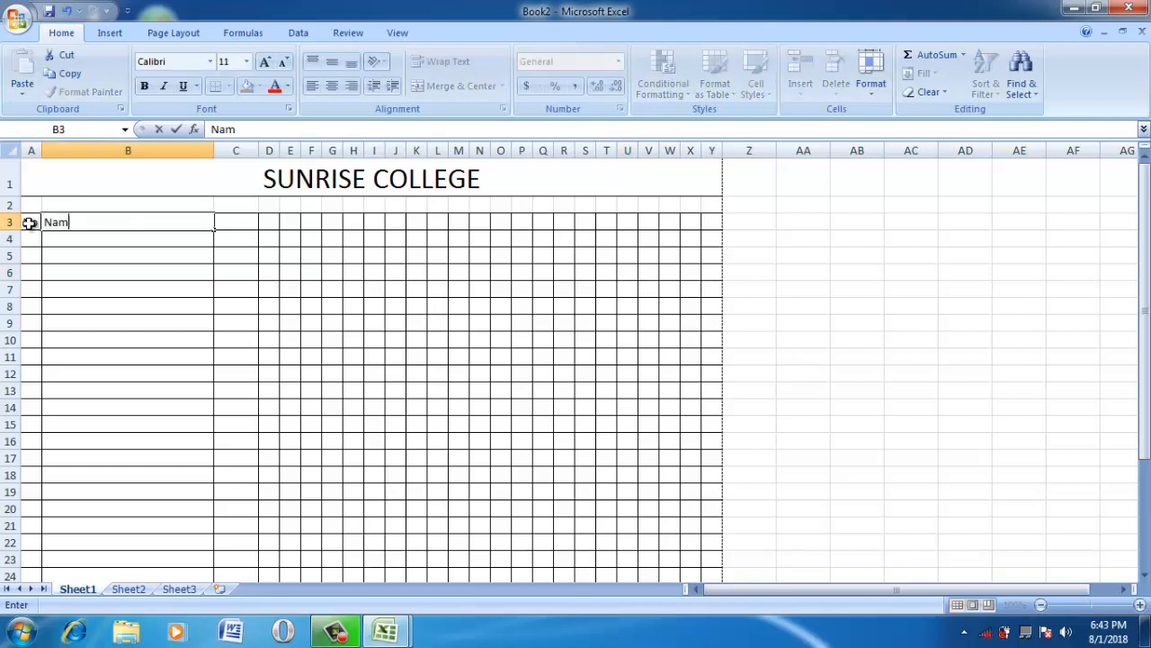
{"action": "key", "text": "Tab"}
{"action": "type", "text": "ID"}
{"action": "key", "text": "Tab"}
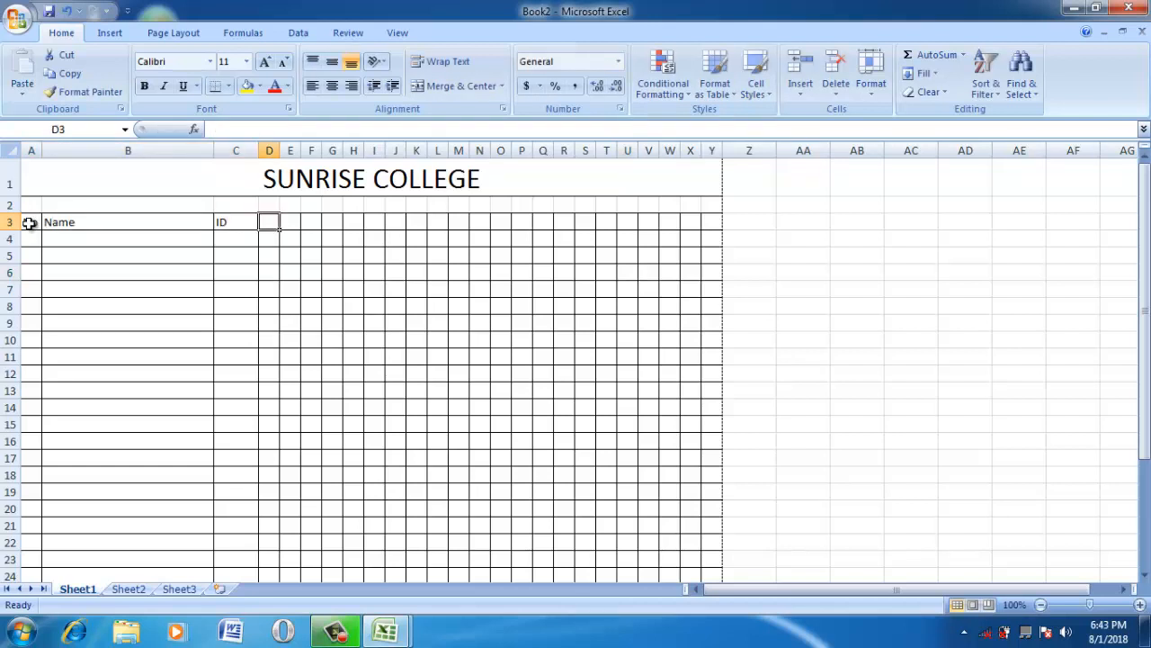
- Enter Sat in cell D3 and autofill the weekday headers through Thu in cell I3
{"action": "type", "text": "Sat"}
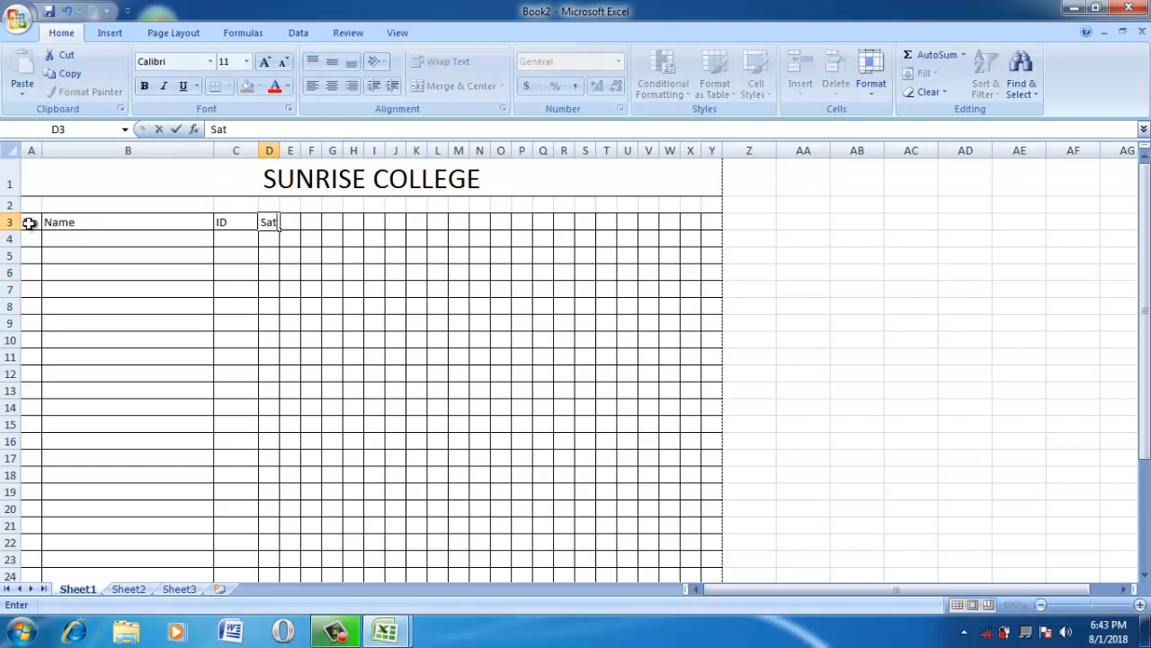
{"action": "key", "text": "Tab"}
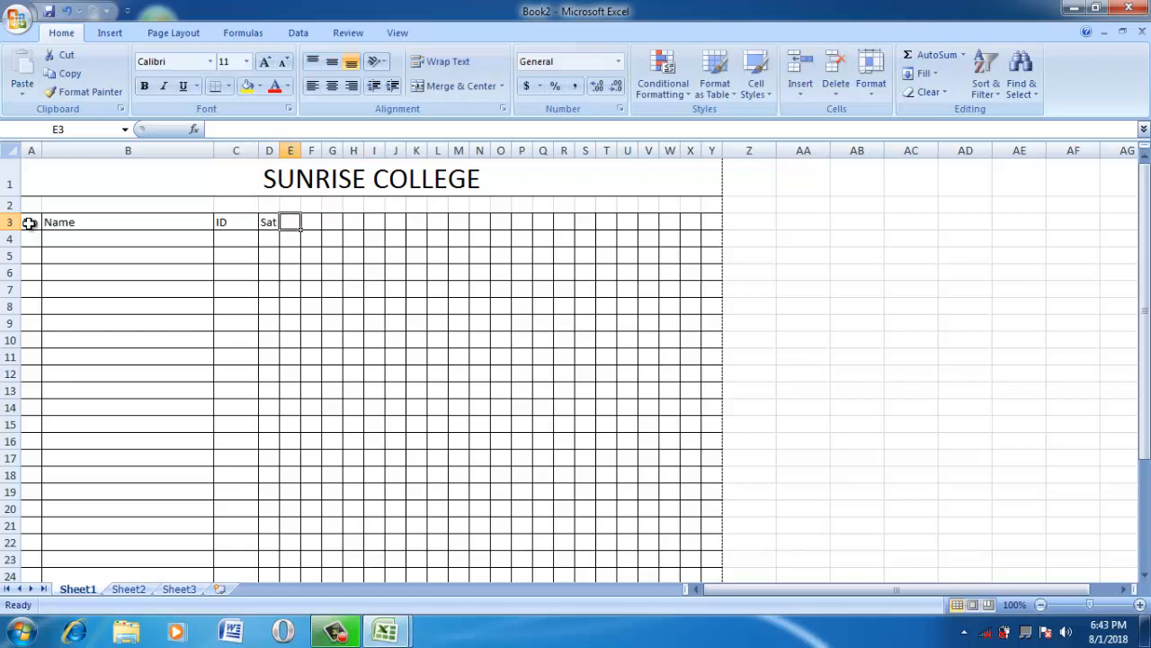
{"action": "left_click", "coordinate": [266, 221]}
{"action": "left_click_drag", "start_coordinate": [280, 228], "coordinate": [388, 235]}
- Enter Sat in cell J3 and autofill the second week's day headers through Thu in cell O3
{"action": "left_click", "coordinate": [398, 222]}
{"action": "type", "text": "S"}
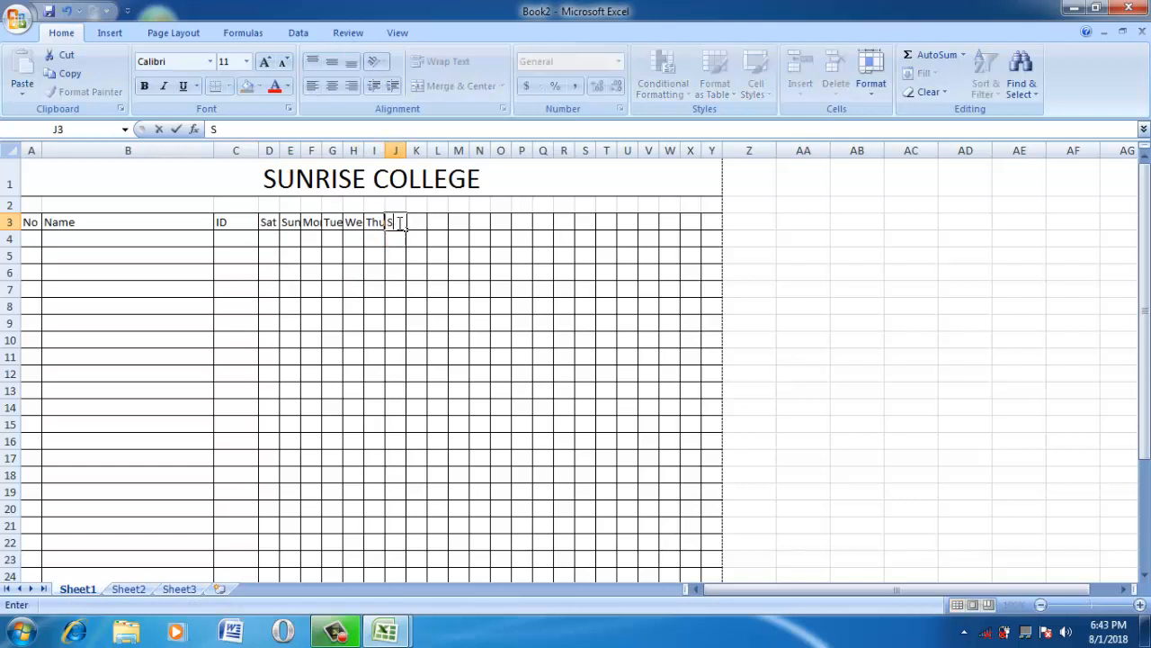
{"action": "type", "text": "at"}
{"action": "key", "text": "Return"}
{"action": "left_click", "coordinate": [398, 221]}
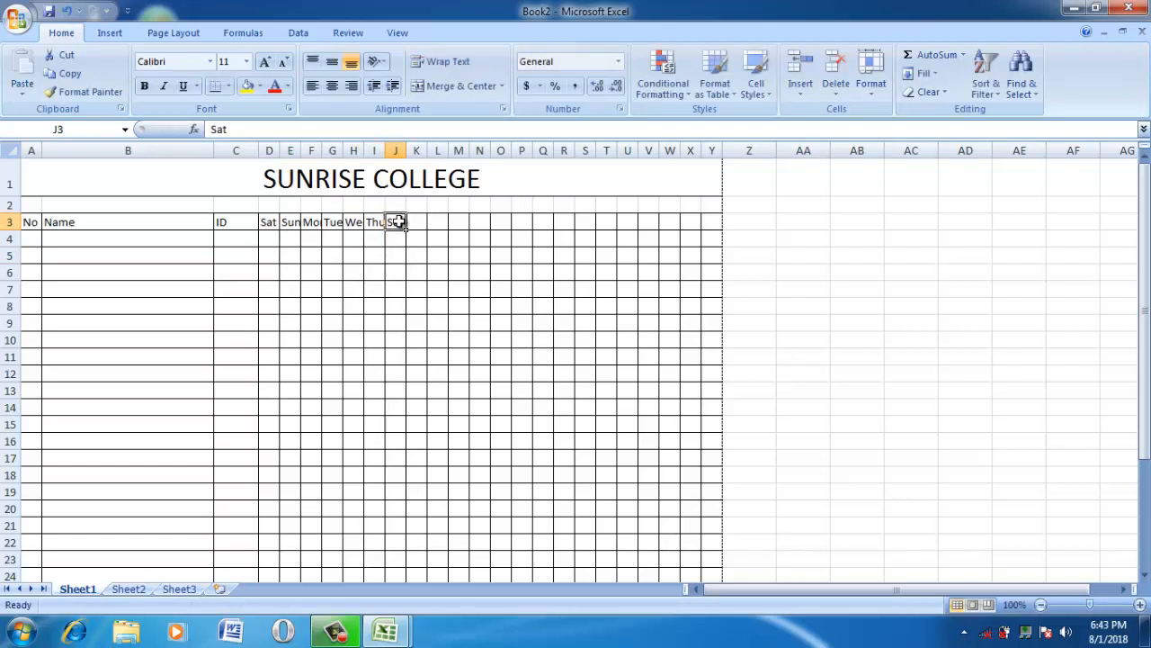
{"action": "left_click_drag", "start_coordinate": [406, 230], "coordinate": [517, 234]}
- Enter Sat in cell P3 and autofill the third week's day headers through Thu in cell U3
{"action": "left_click", "coordinate": [523, 221]}
{"action": "type", "text": "Sat"}
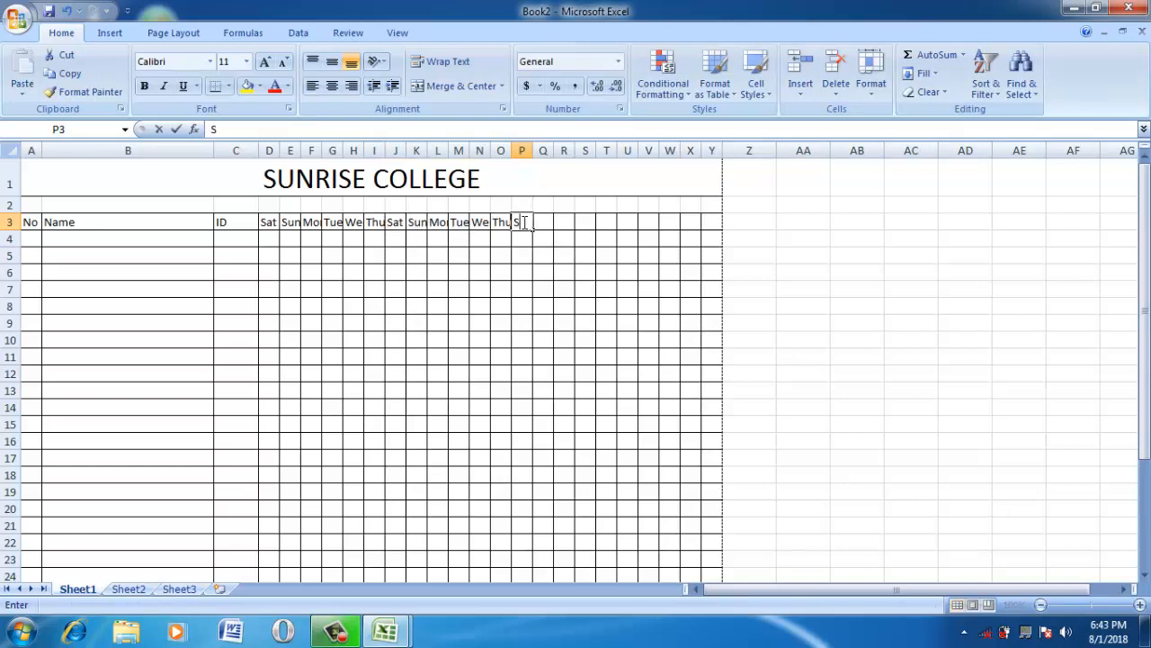
{"action": "left_click", "coordinate": [522, 260]}
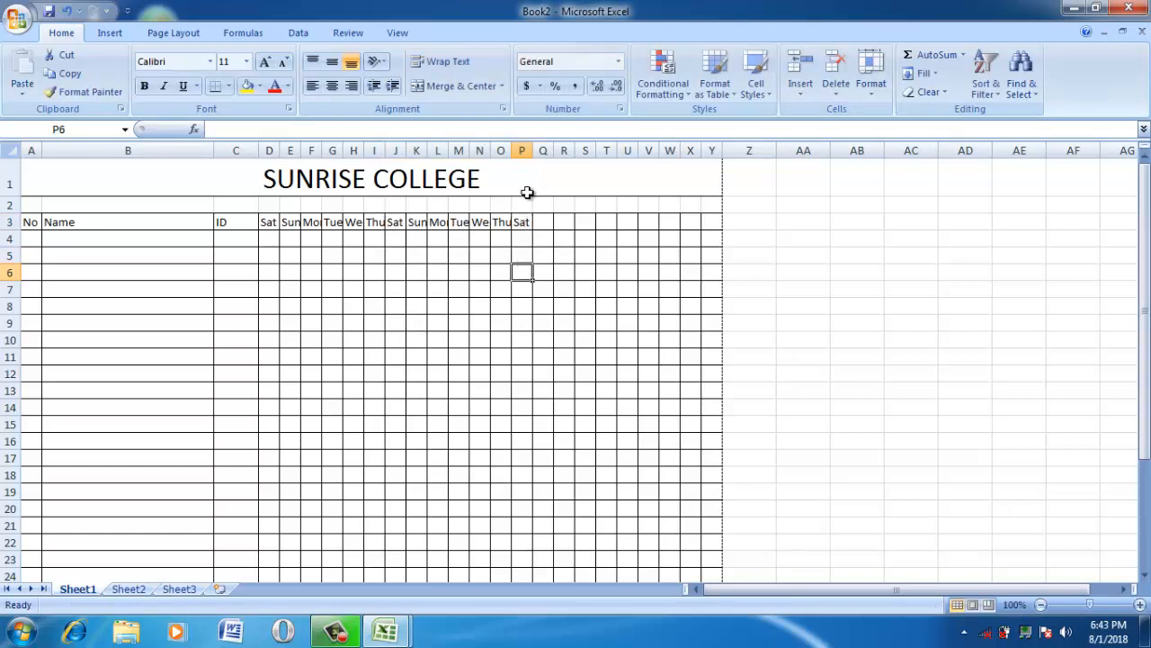
{"action": "left_click", "coordinate": [525, 221]}
{"action": "left_click_drag", "start_coordinate": [532, 230], "coordinate": [636, 231]}
- Enter Sat in cell V3 and autofill the day headers through Tue in the table's last column, Y3
{"action": "left_click", "coordinate": [647, 225]}
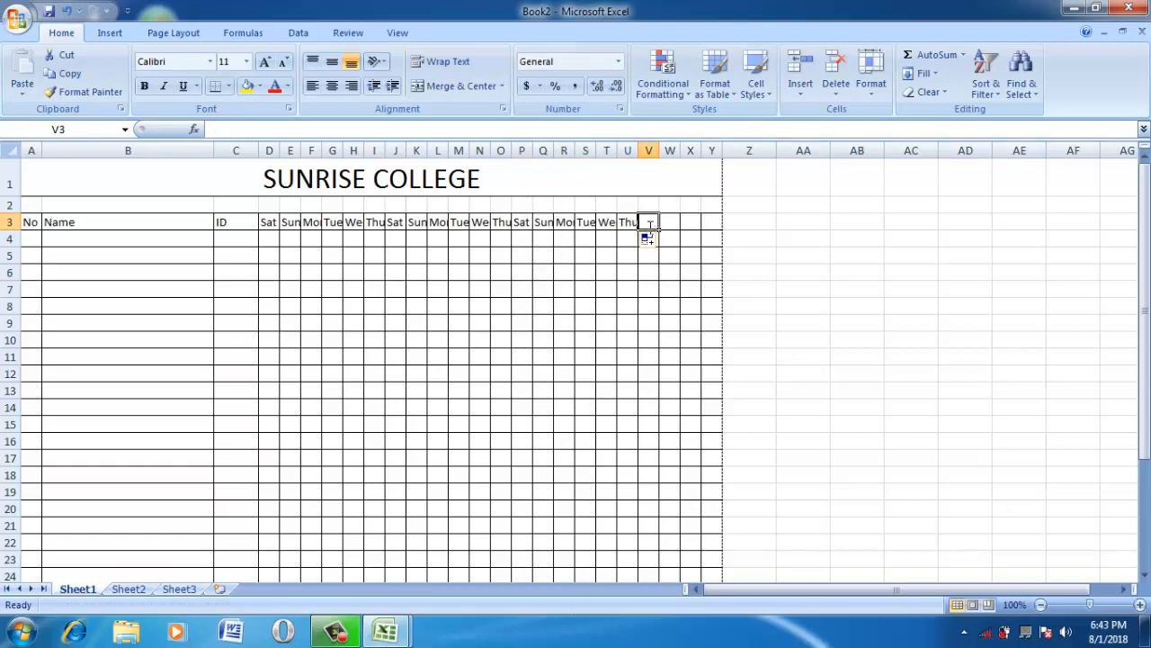
{"action": "type", "text": "Sat"}
{"action": "left_click", "coordinate": [644, 262]}
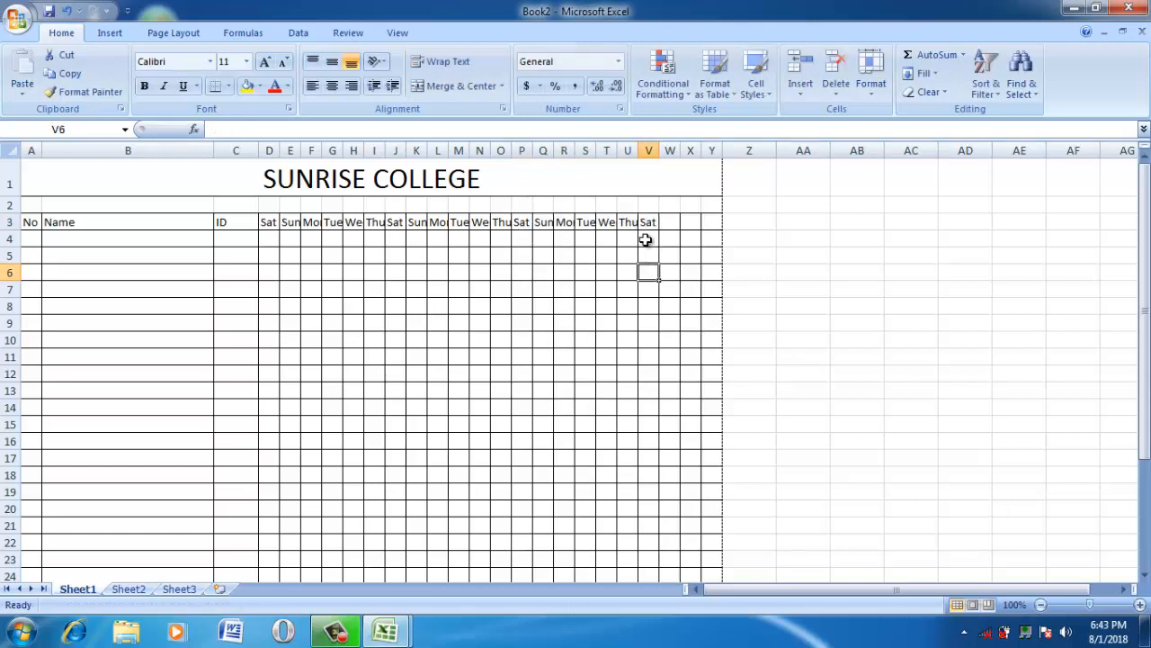
{"action": "left_click", "coordinate": [645, 224]}
{"action": "left_click_drag", "start_coordinate": [661, 232], "coordinate": [735, 239]}
{"action": "left_click", "coordinate": [609, 288]}
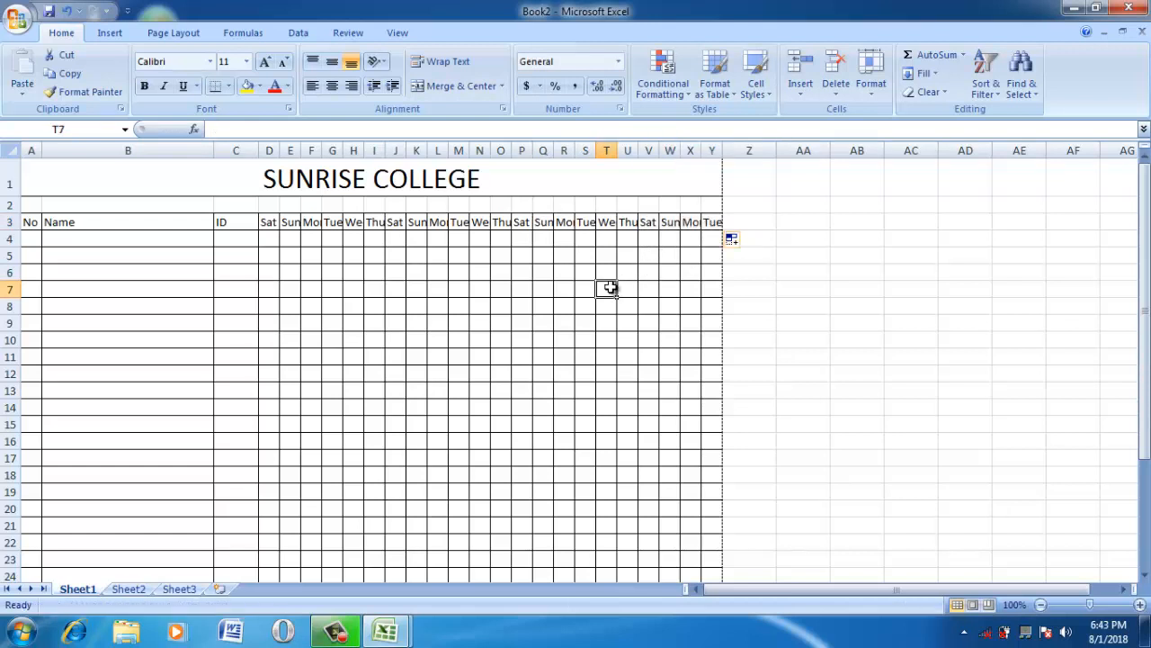
- Enter 1 and 2 in cells A4 and A5 and autofill the number series down to 30 in A33
{"action": "left_click", "coordinate": [24, 236]}
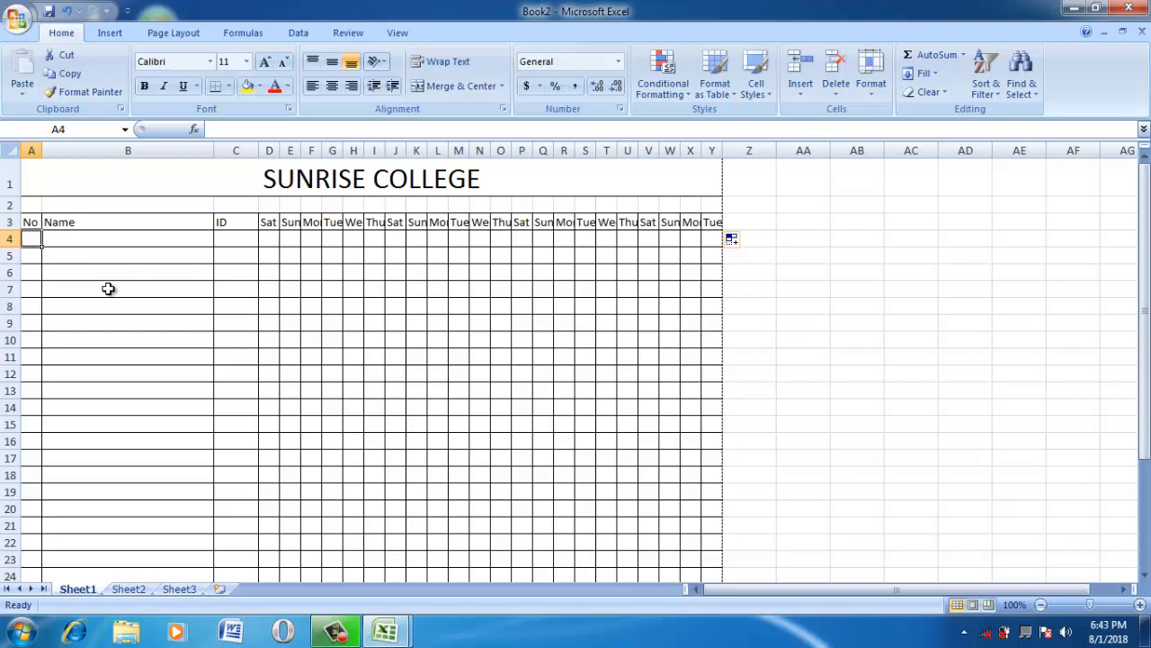
{"action": "type", "text": "1"}
{"action": "key", "text": "Return"}
{"action": "type", "text": "2"}
{"action": "key", "text": "Return"}
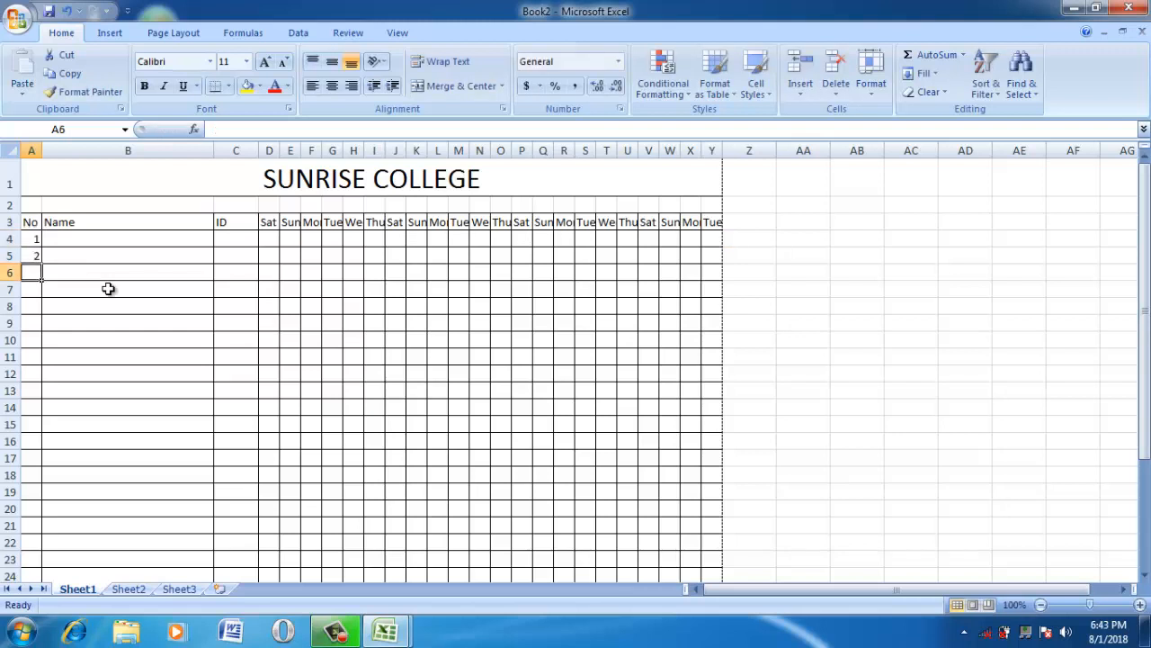
{"action": "left_click_drag", "start_coordinate": [35, 238], "coordinate": [44, 537]}
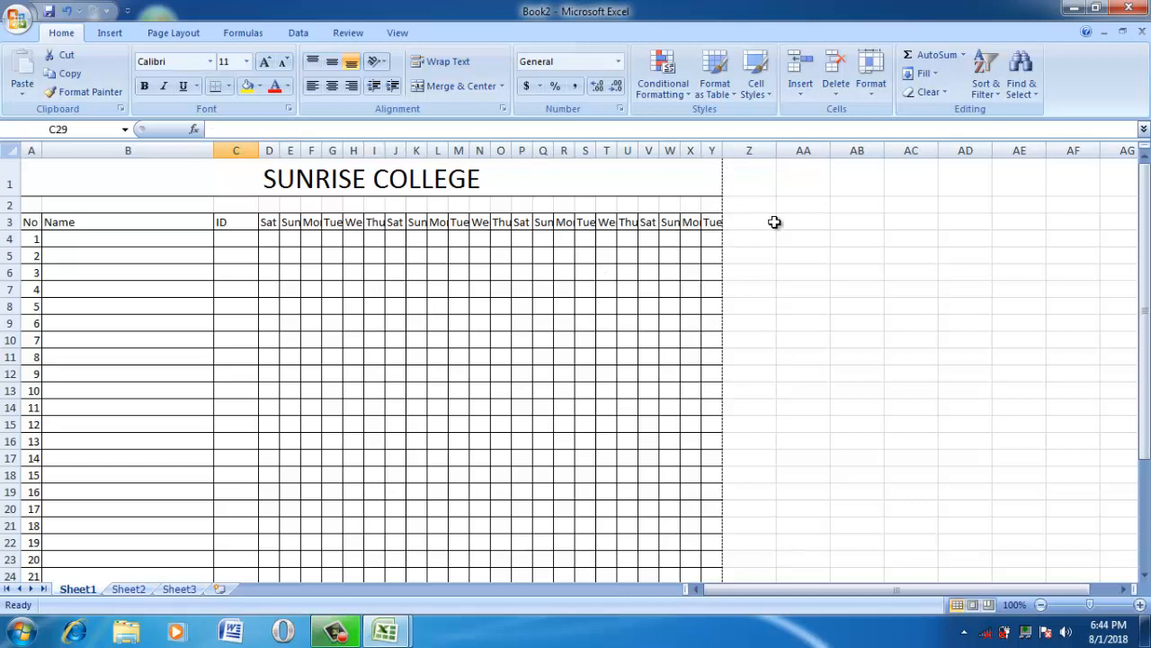
- Display the attendance sheet in Page Break Preview, dismiss the welcome message and enlarge the zoom to 118%
{"action": "left_click_drag", "start_coordinate": [1144, 324], "coordinate": [1125, 434]}
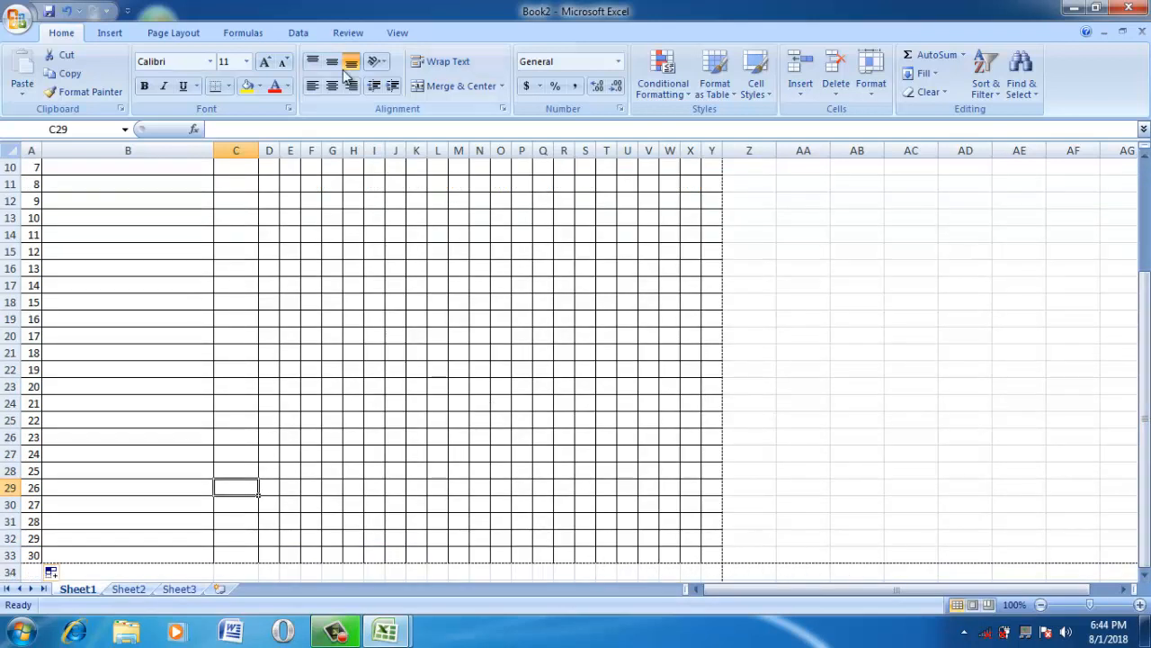
{"action": "left_click", "coordinate": [397, 33]}
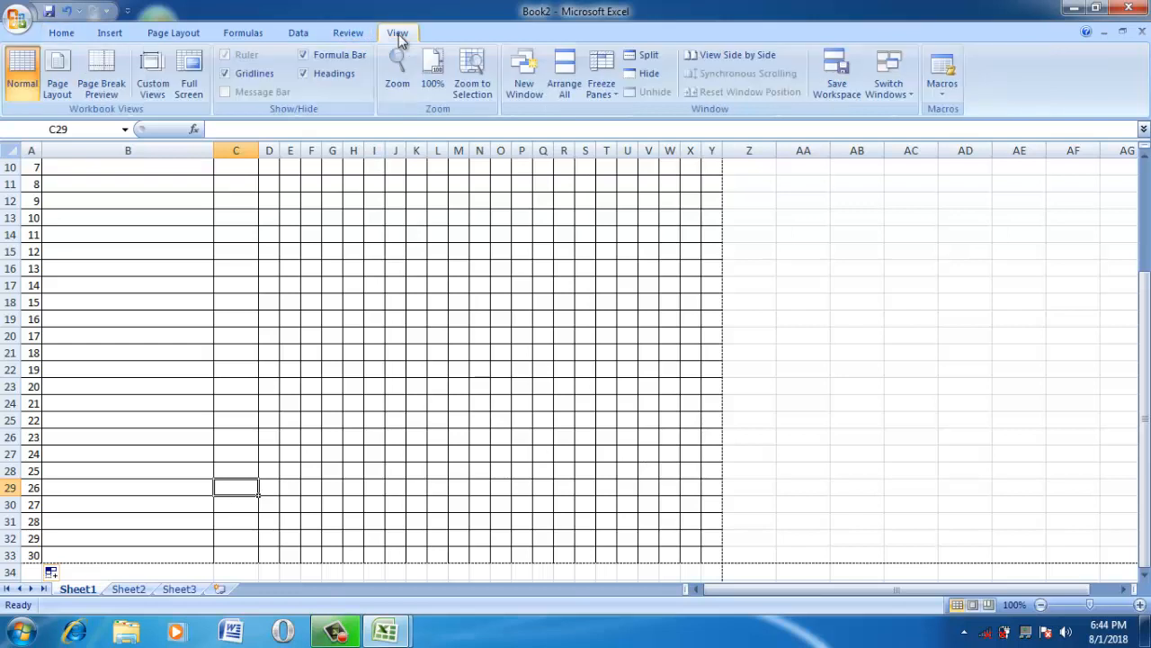
{"action": "left_click", "coordinate": [101, 80]}
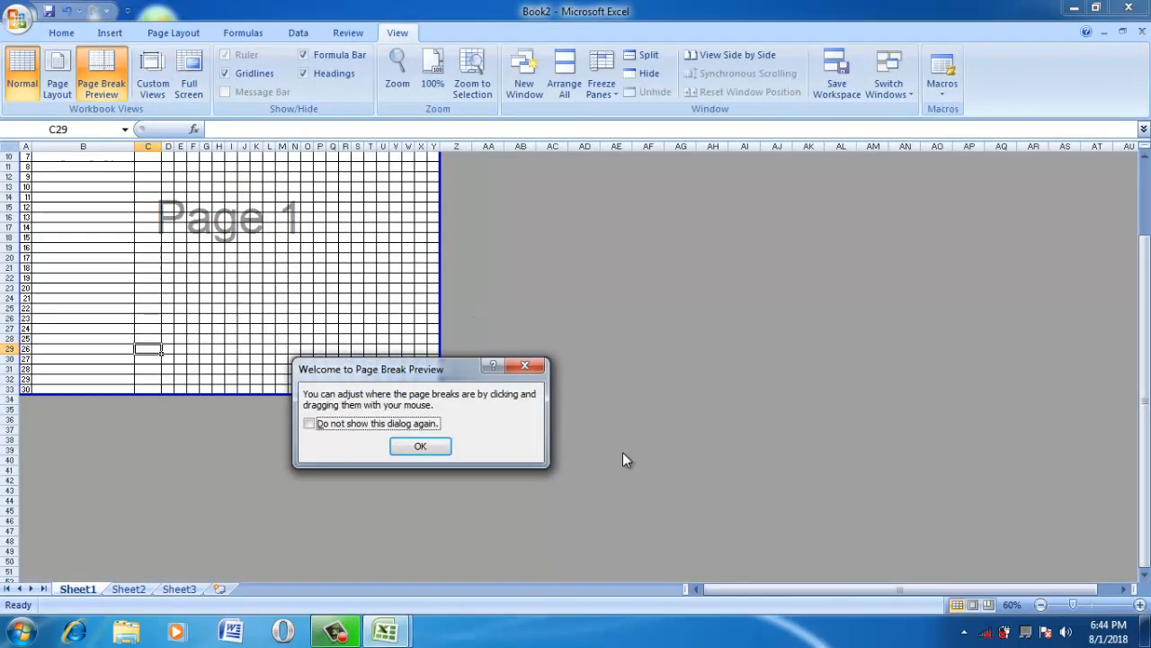
{"action": "left_click", "coordinate": [526, 365]}
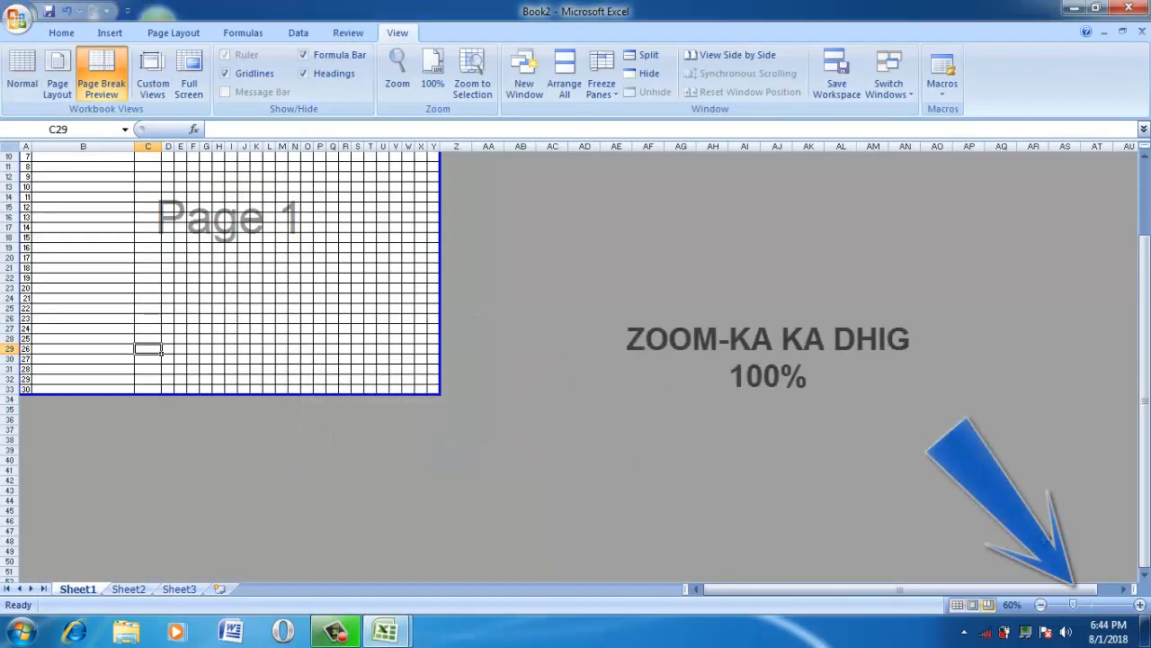
{"action": "left_click", "coordinate": [1093, 606]}
{"action": "left_click_drag", "start_coordinate": [1145, 441], "coordinate": [1145, 180]}
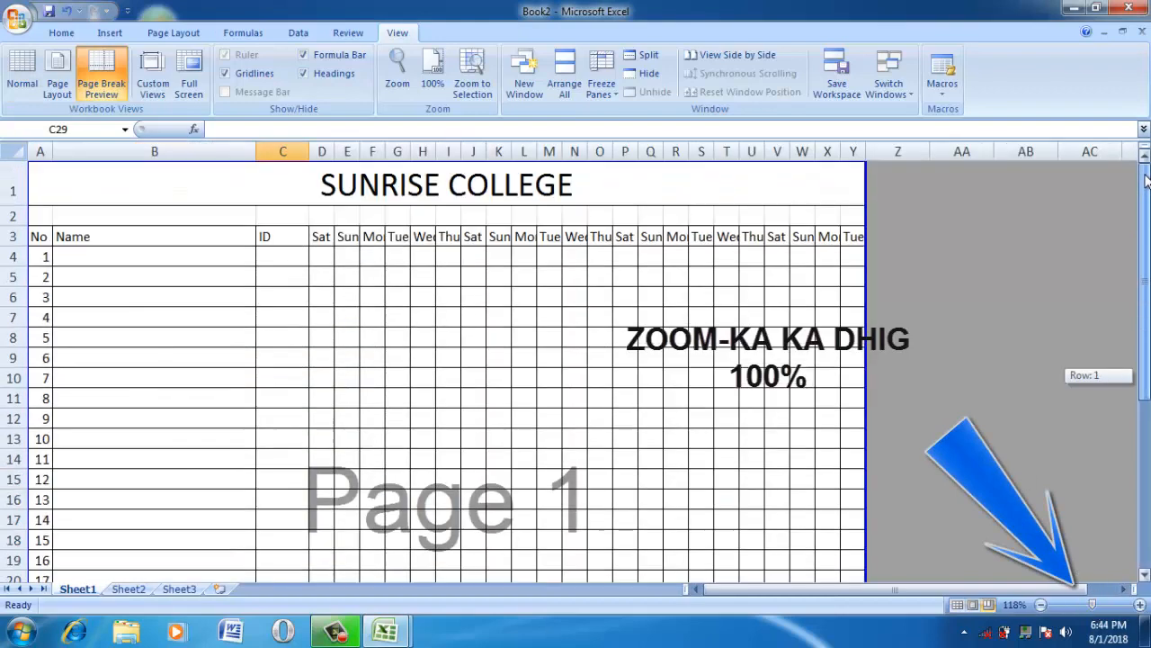
{"action": "left_click_drag", "start_coordinate": [1144, 280], "coordinate": [1097, 224]}
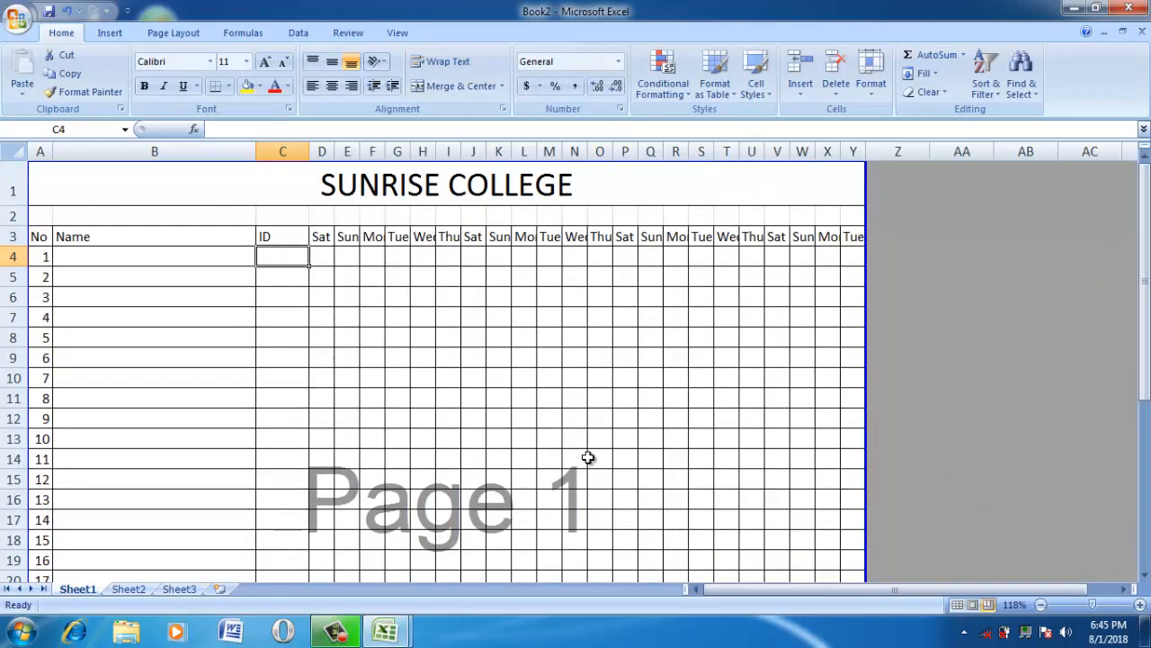
{"action": "left_click", "coordinate": [457, 363]}
{"action": "left_click", "coordinate": [472, 517]}
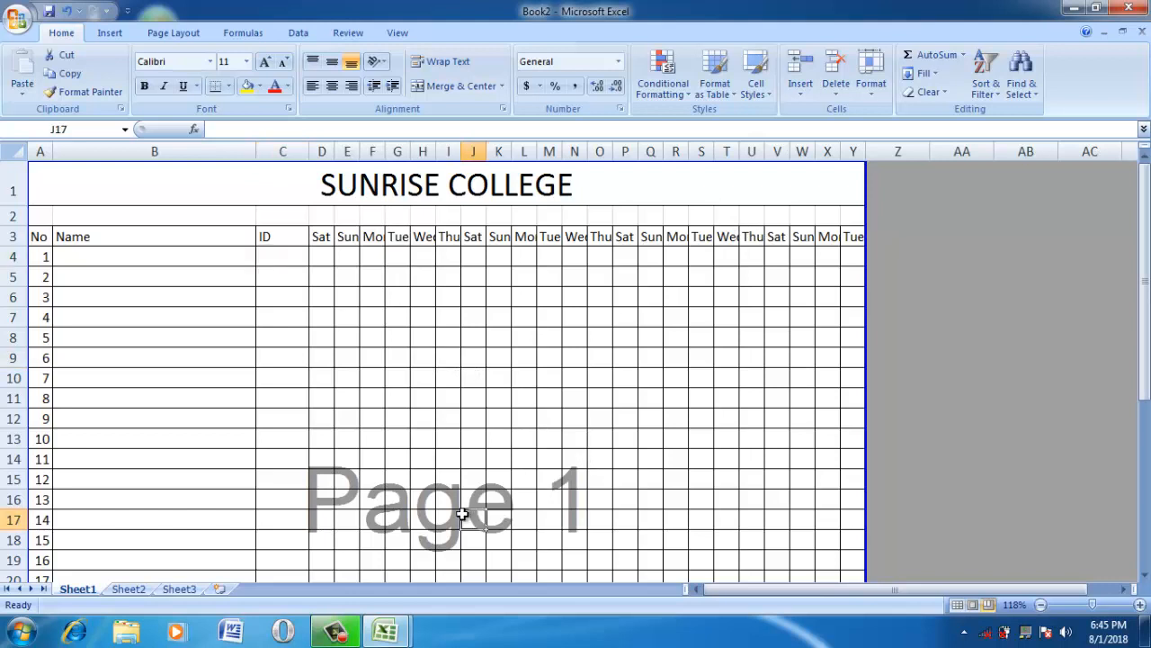
{"action": "left_click", "coordinate": [749, 374]}
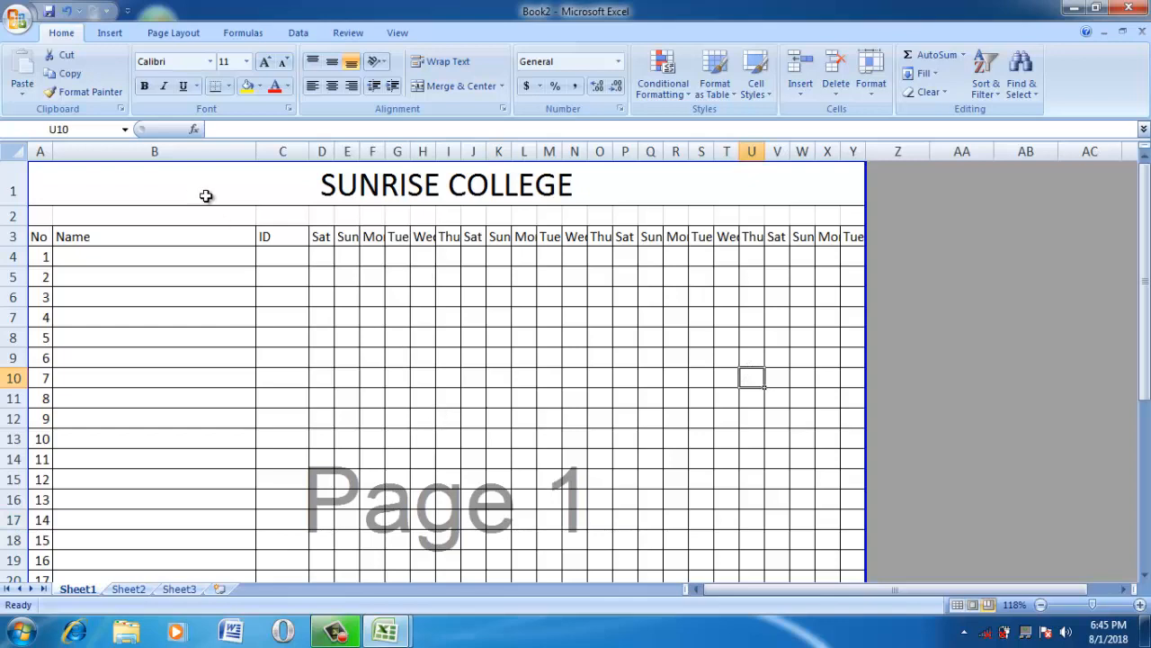
- Set the number of print copies to 10 for the active sheet and dismiss the print settings without printing
{"action": "left_click", "coordinate": [18, 25]}
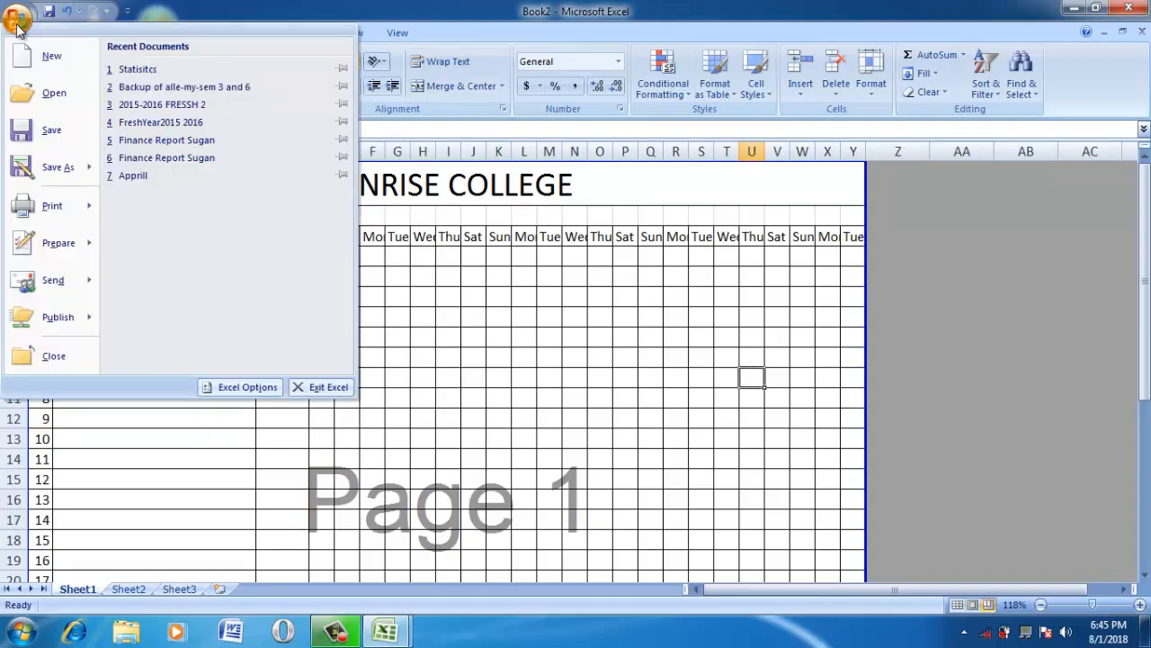
{"action": "left_click", "coordinate": [52, 205]}
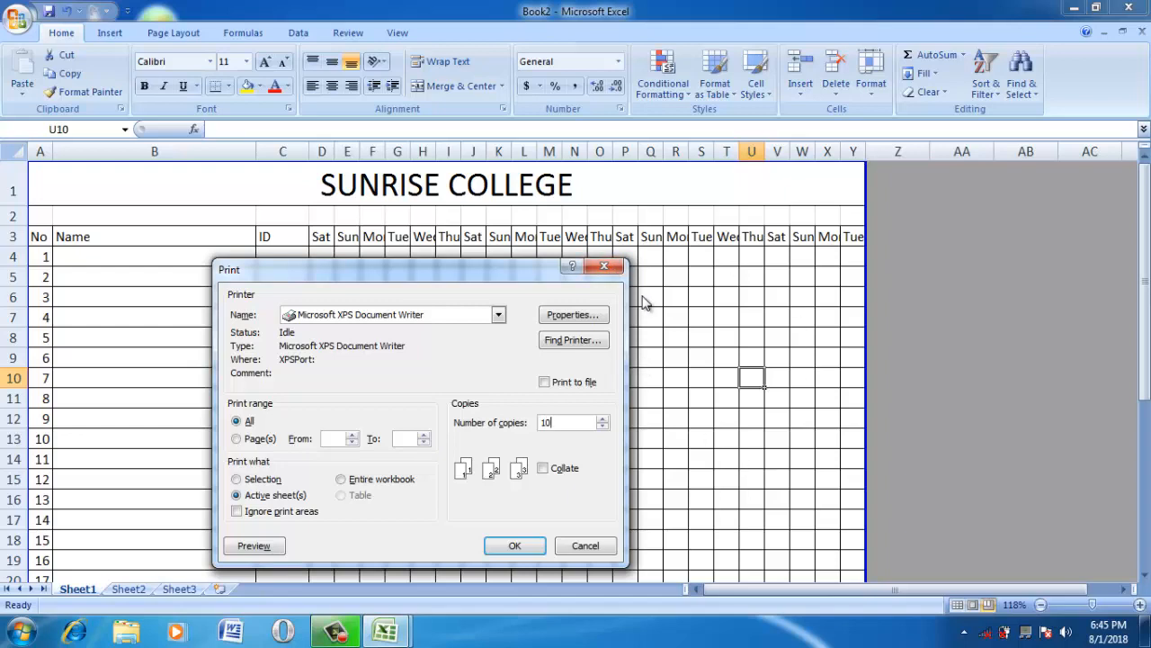
{"action": "left_click", "coordinate": [603, 270]}
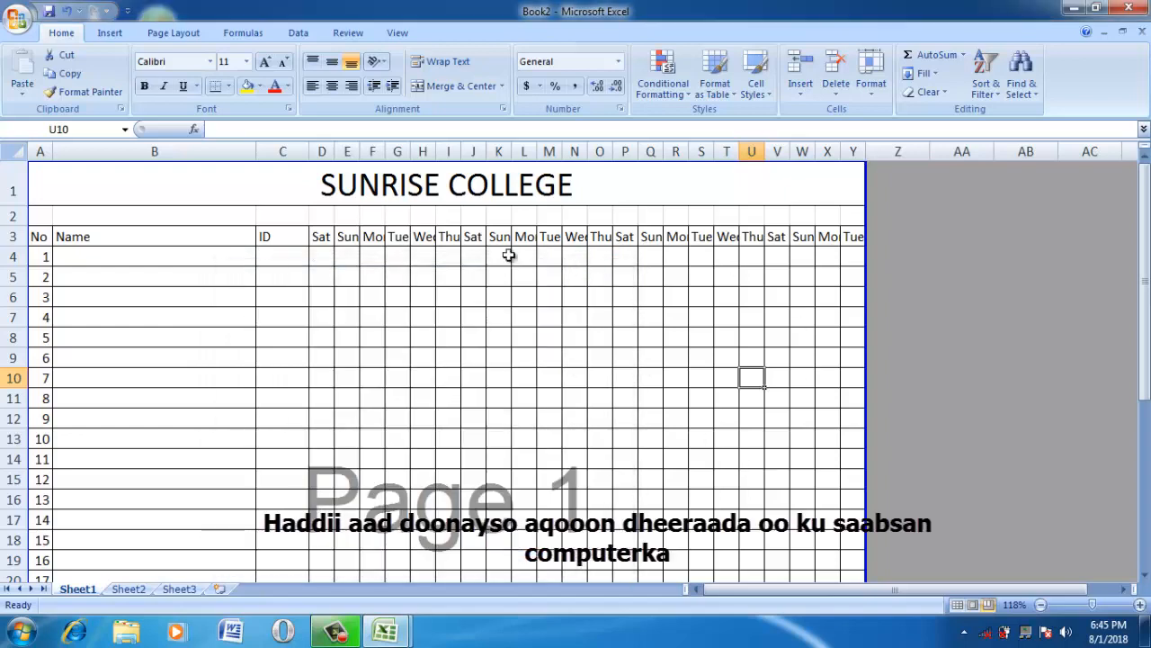
- Check the attendance sheet's page layout in Print Preview and return to the worksheet
{"action": "left_click", "coordinate": [18, 22]}
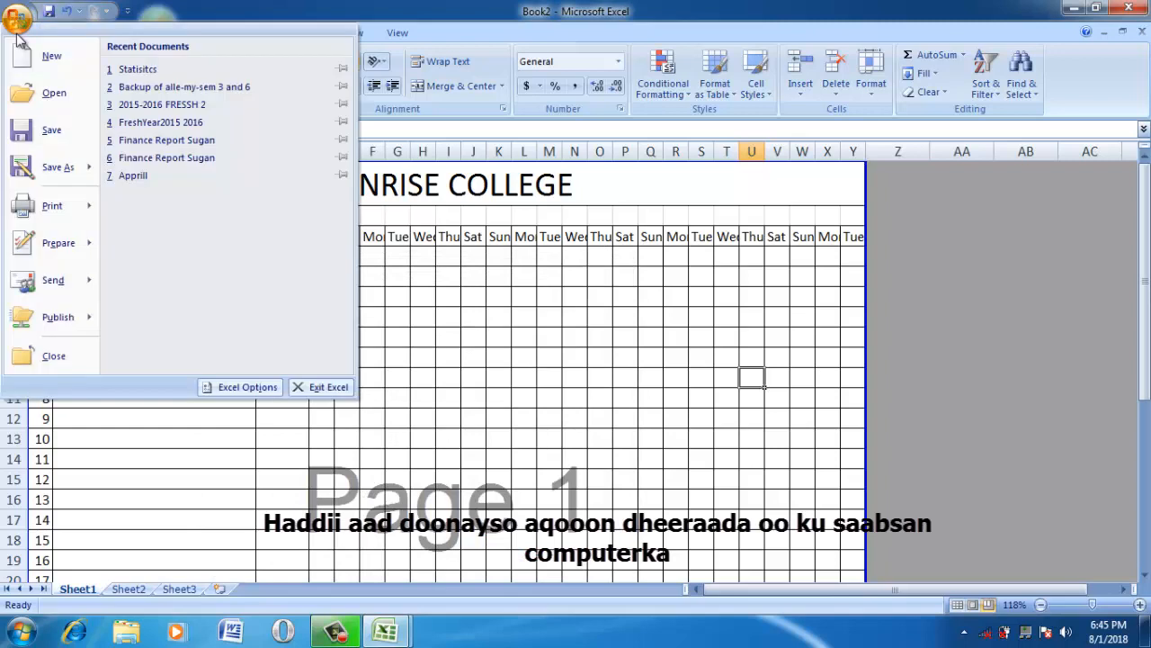
{"action": "mouse_move", "coordinate": [47, 208]}
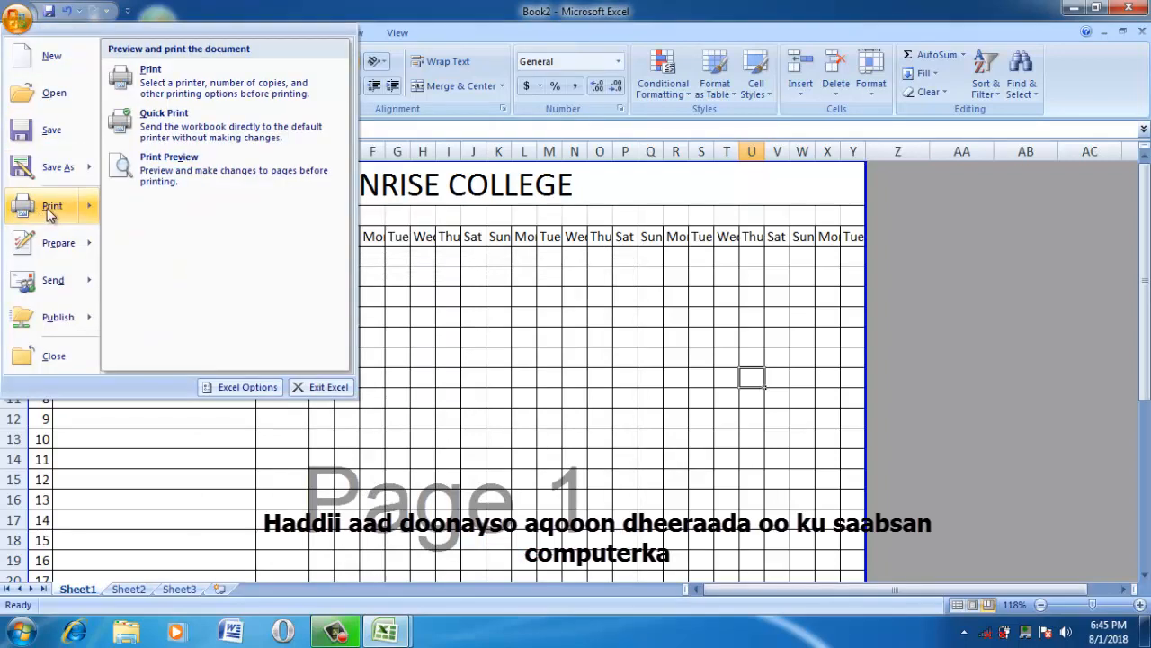
{"action": "left_click", "coordinate": [171, 179]}
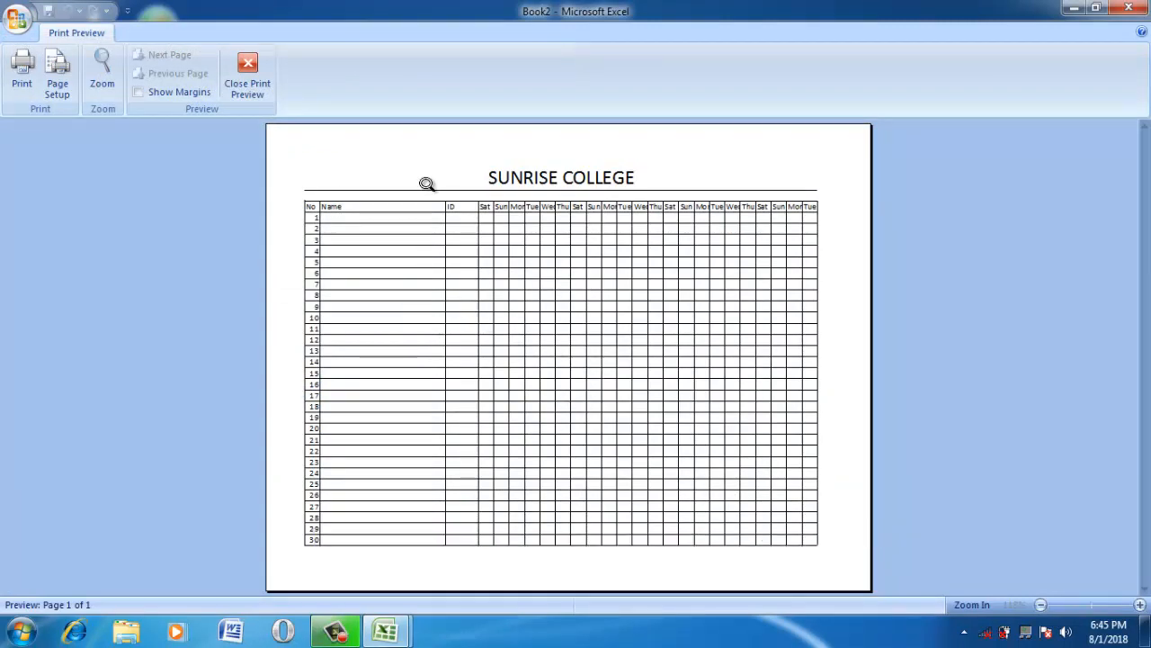
{"action": "left_click", "coordinate": [248, 73]}
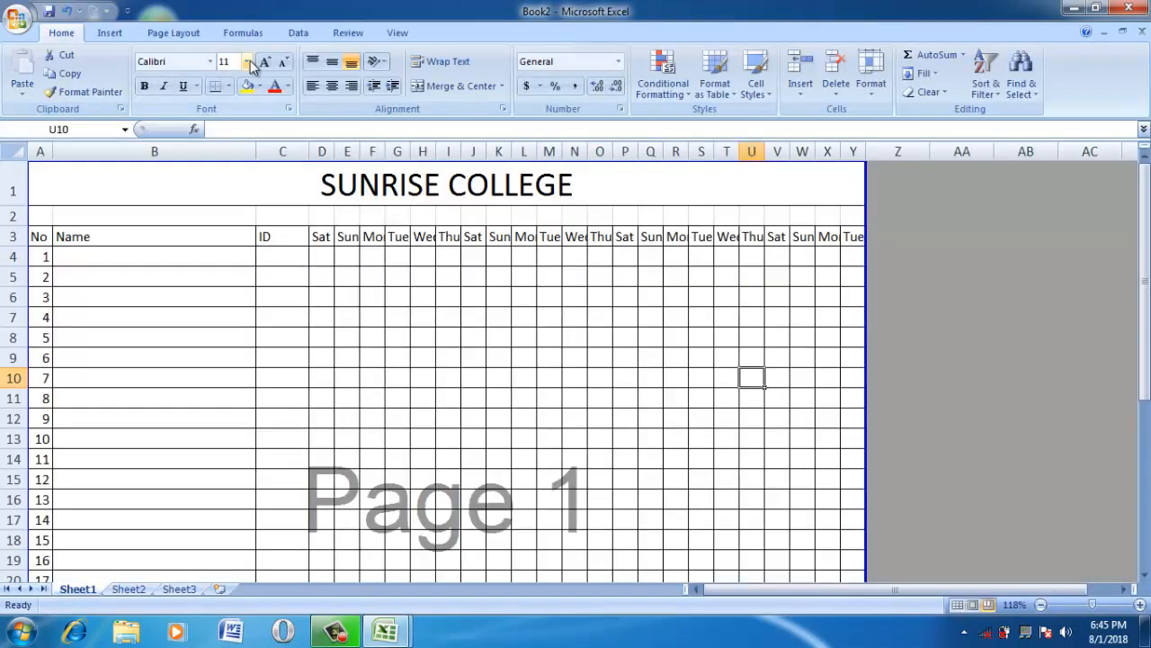
{"action": "left_click", "coordinate": [474, 322]}
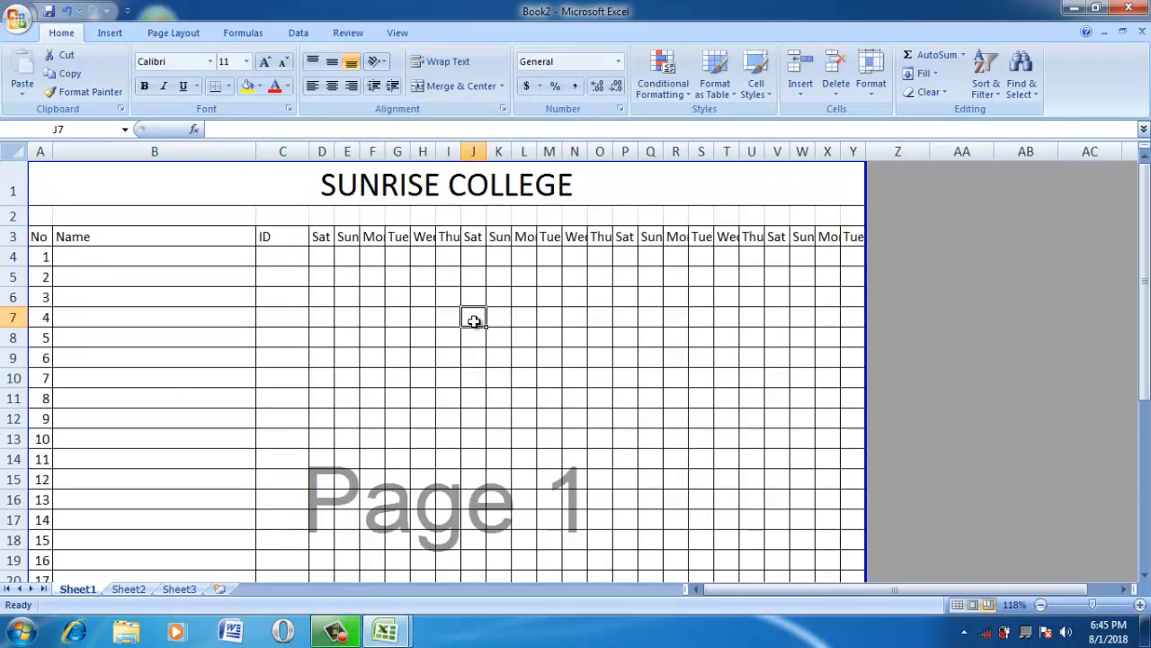
{"action": "left_click", "coordinate": [428, 255]}
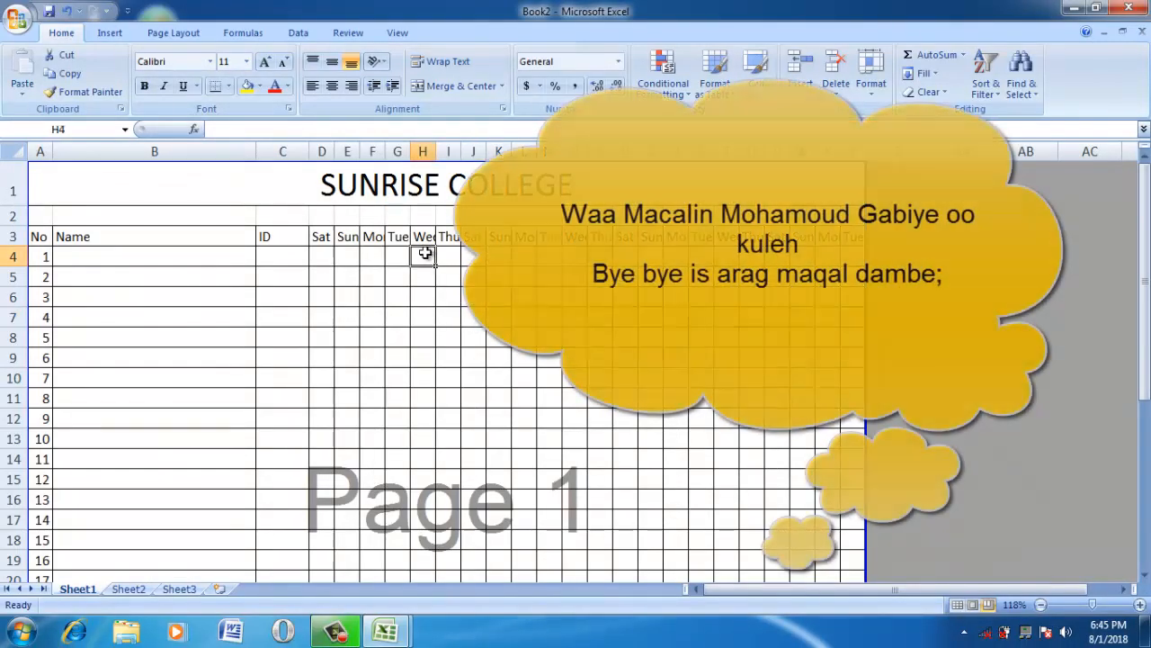